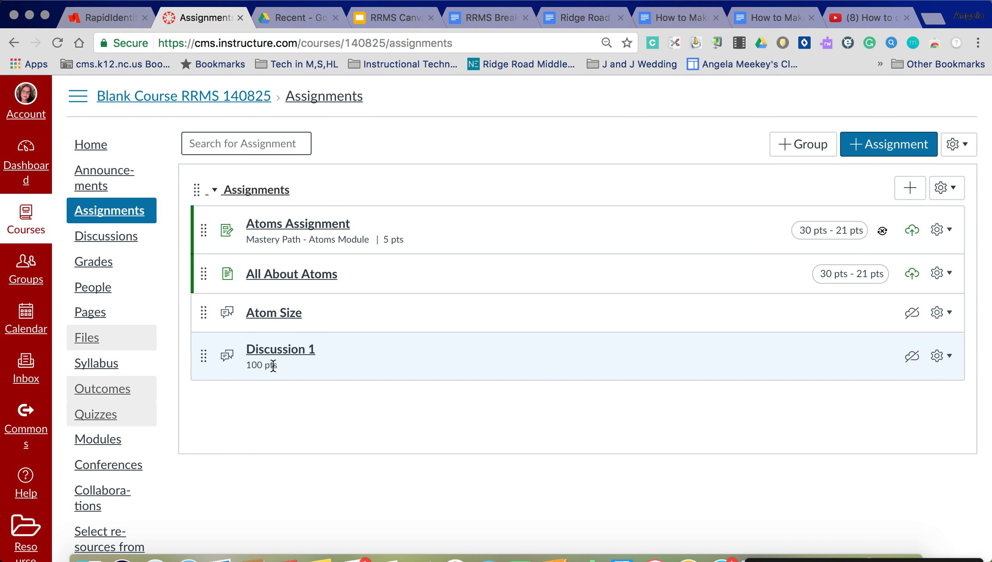
Create a new assignment in the course and name it "Assignment 1".
click(880, 152)
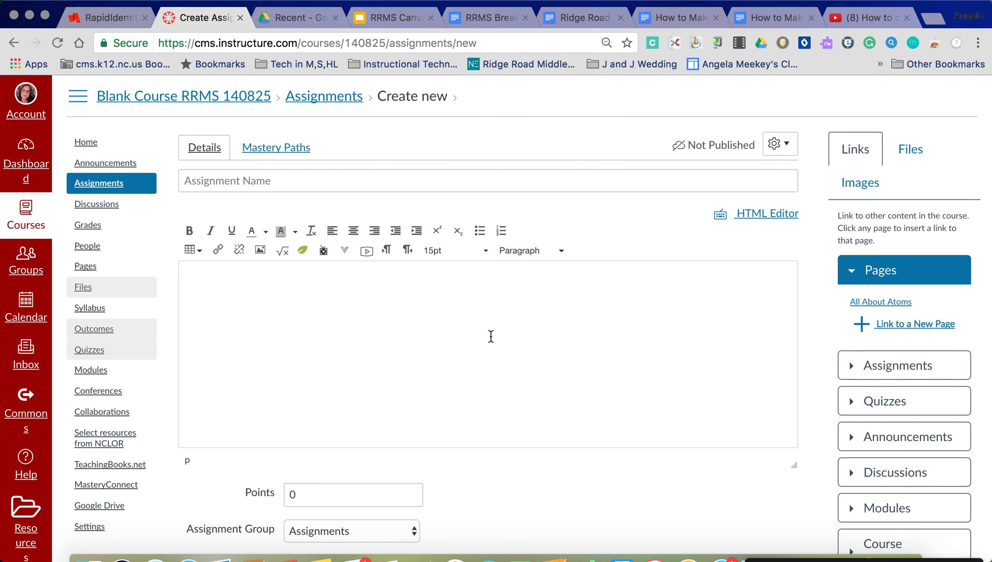
click(247, 182)
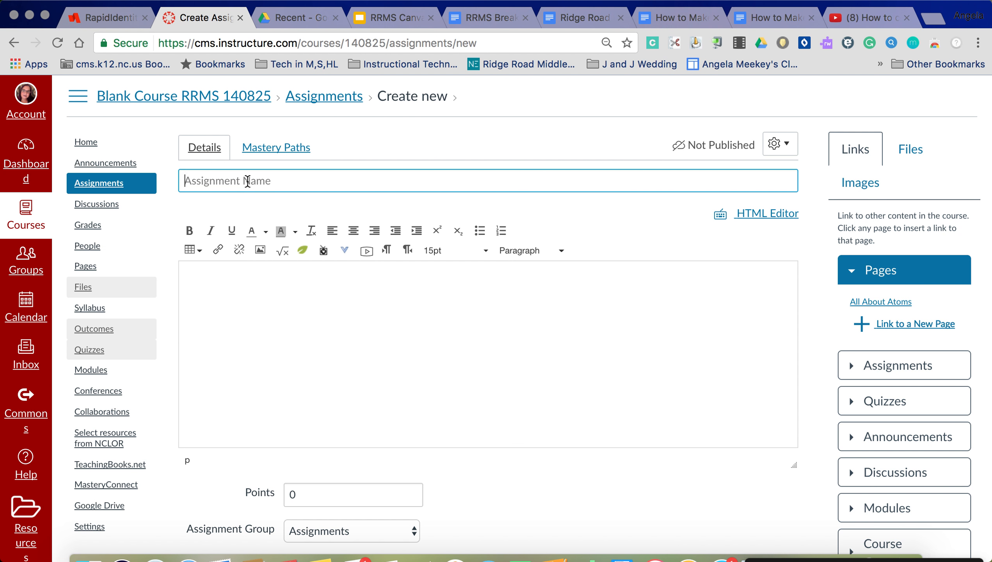
text(Assignme)
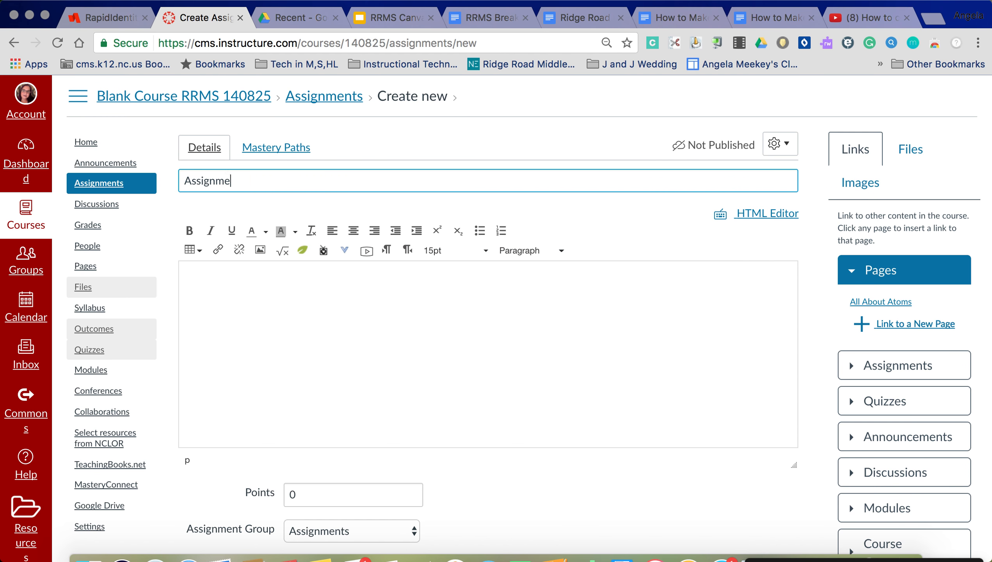
text(nt 1)
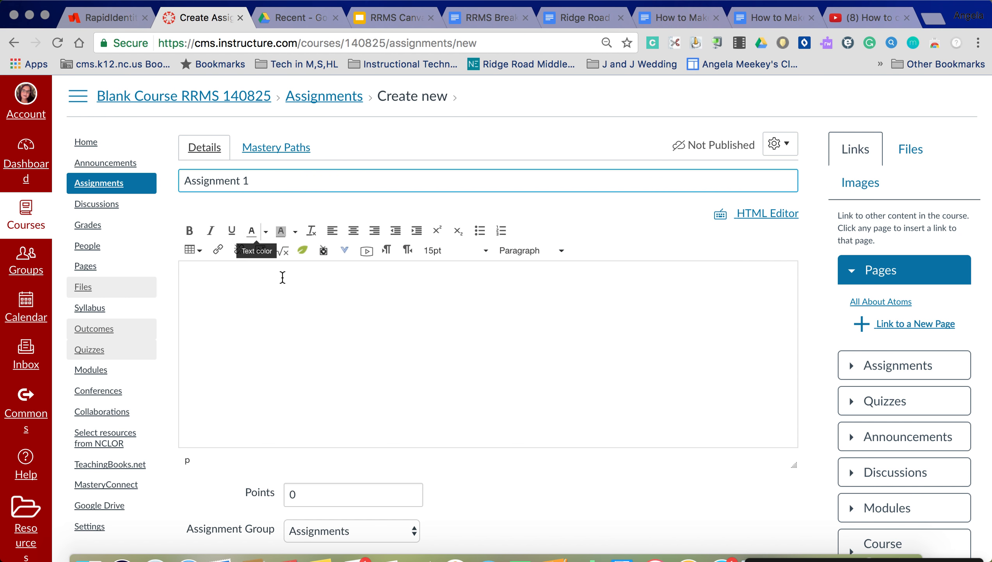
Write "Complete the Google Doc and Submit!" as the assignment's description.
click(338, 309)
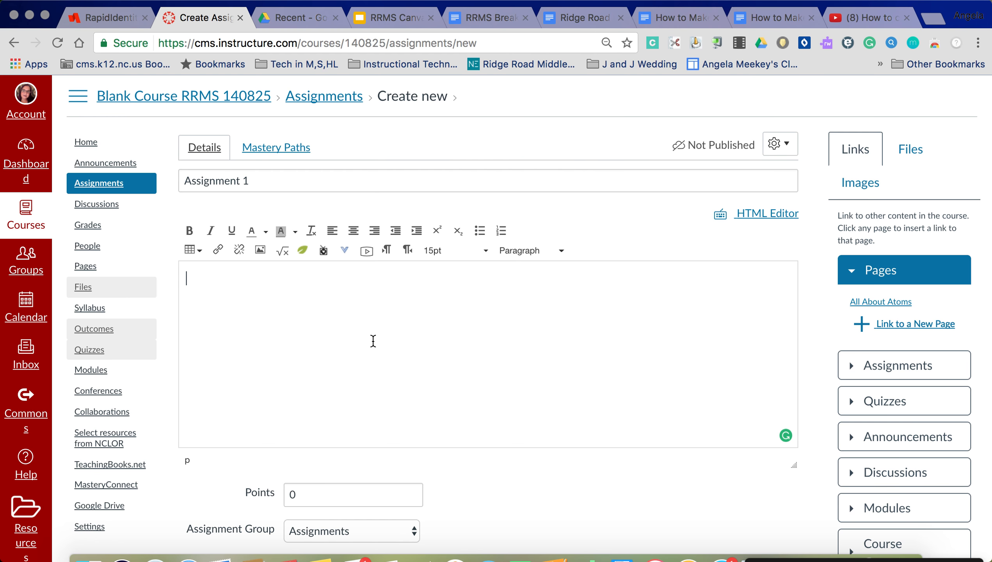
text(Complete the Google Doc )
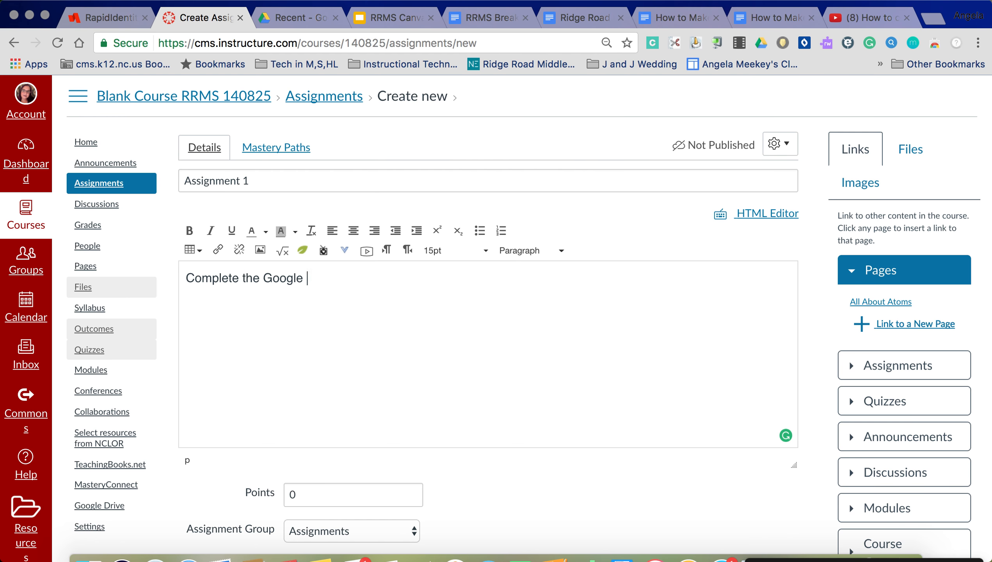
text(and Submit!)
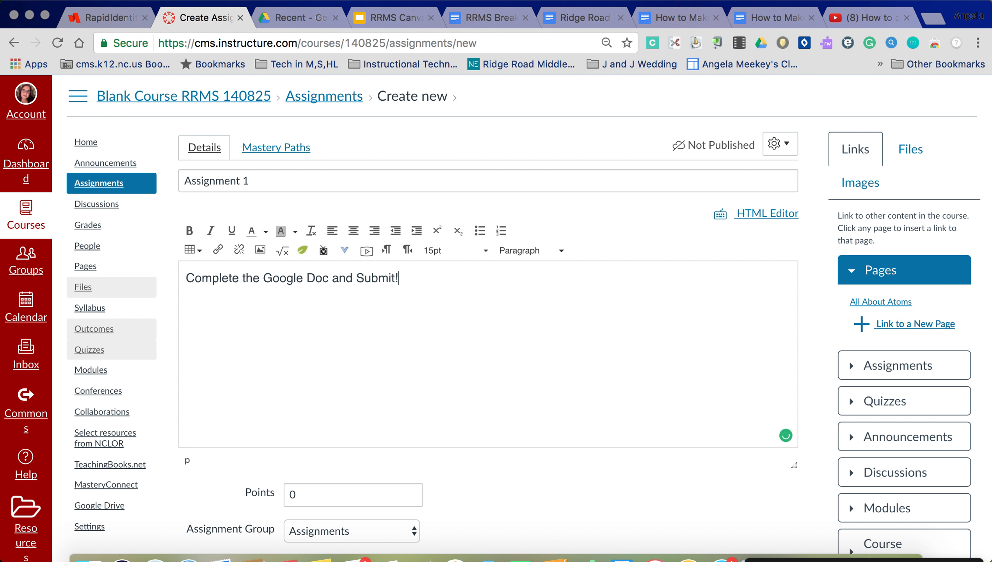
Format the whole description line as bold, dark red, 24pt text.
click(415, 283)
drag(415, 283, 188, 278)
click(190, 230)
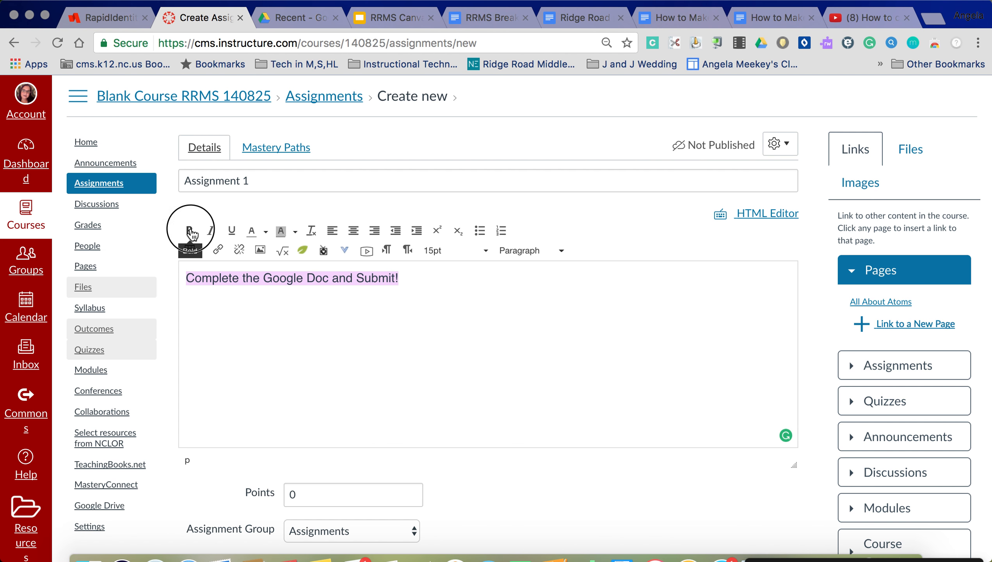
click(264, 232)
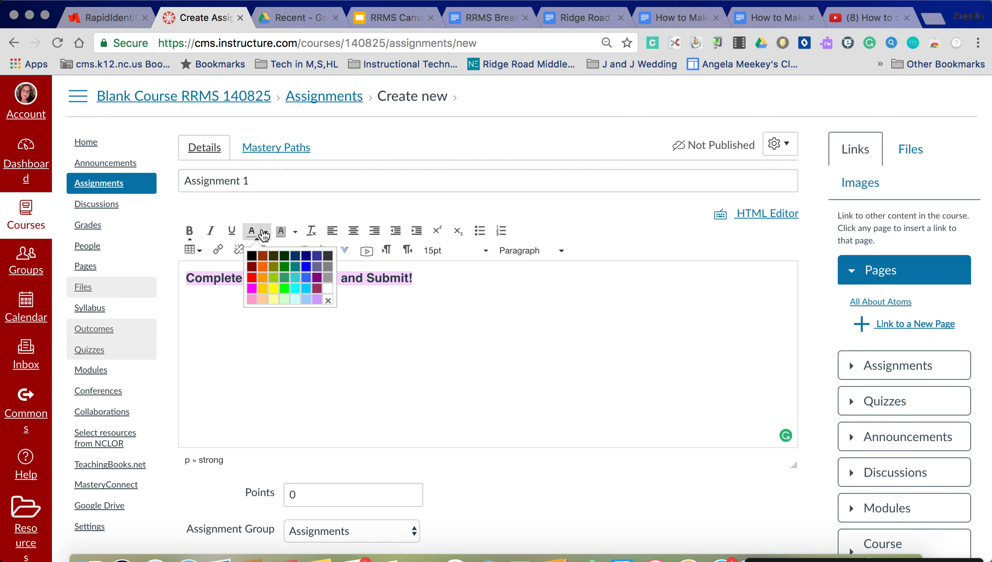
click(251, 266)
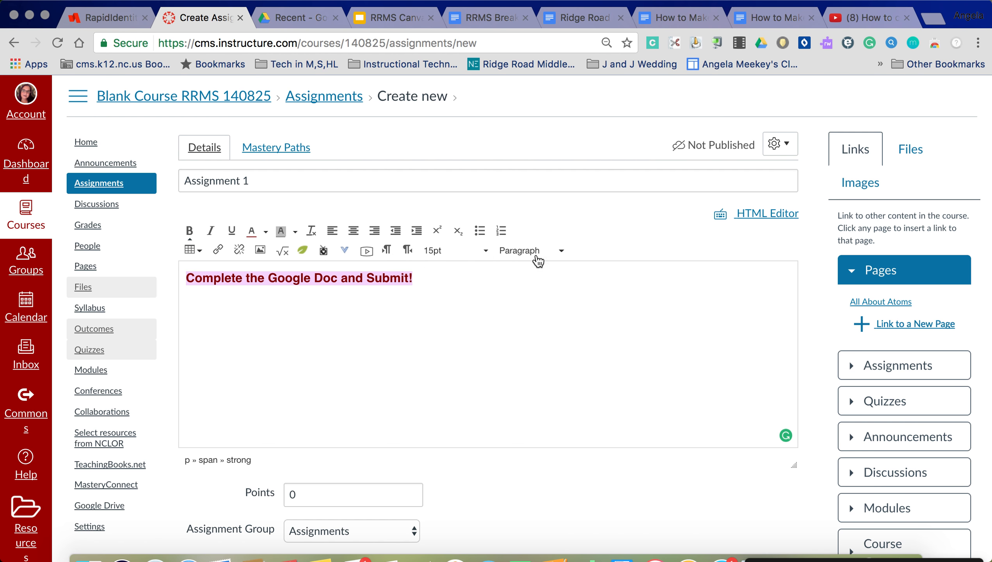
click(457, 251)
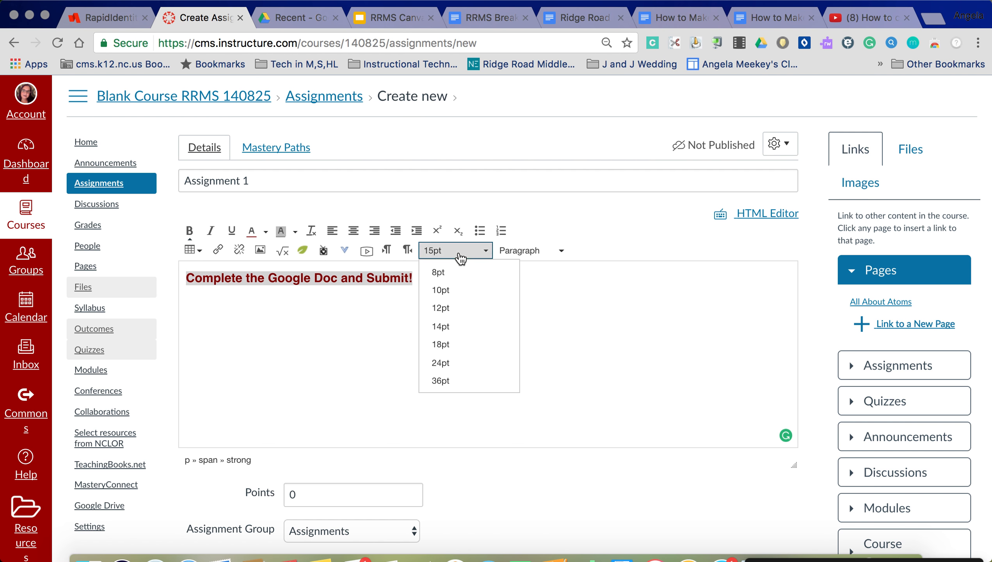
click(458, 363)
click(411, 372)
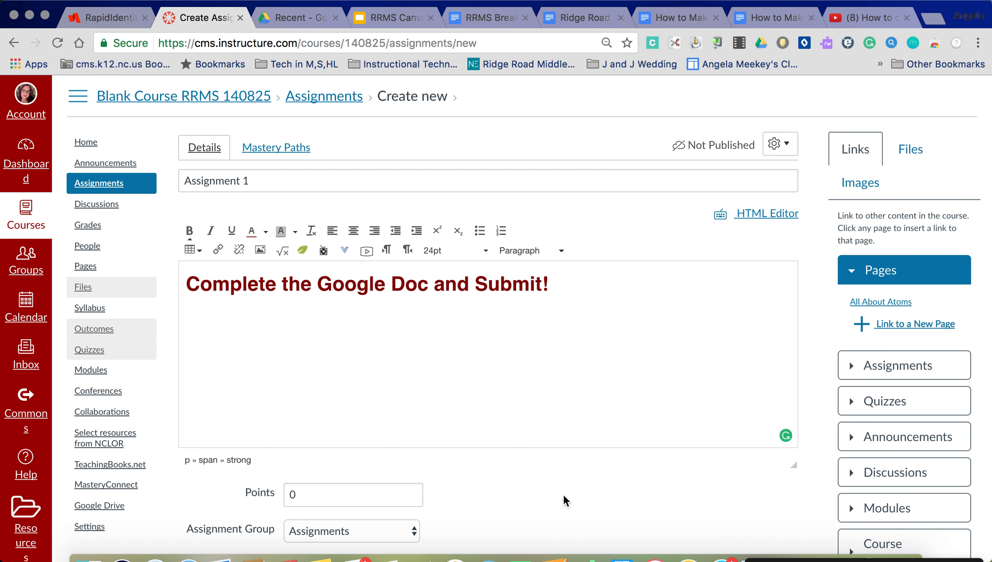
scroll(562, 494, down, 2)
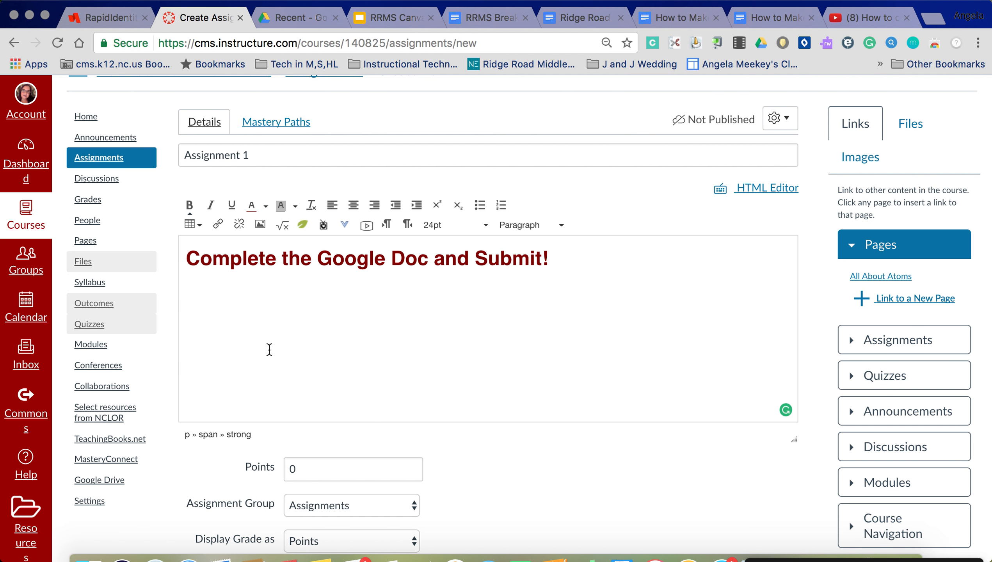
click(345, 226)
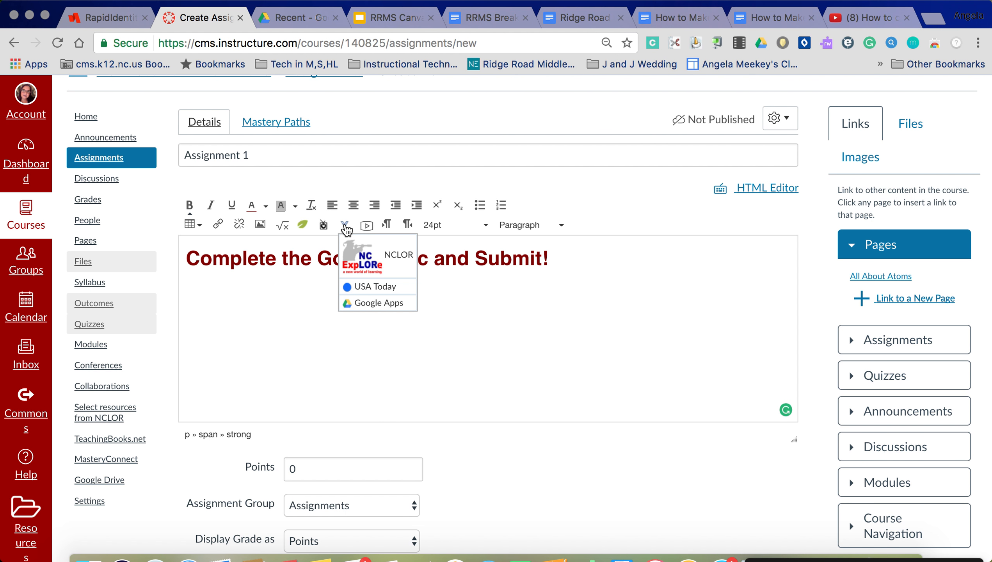
click(281, 323)
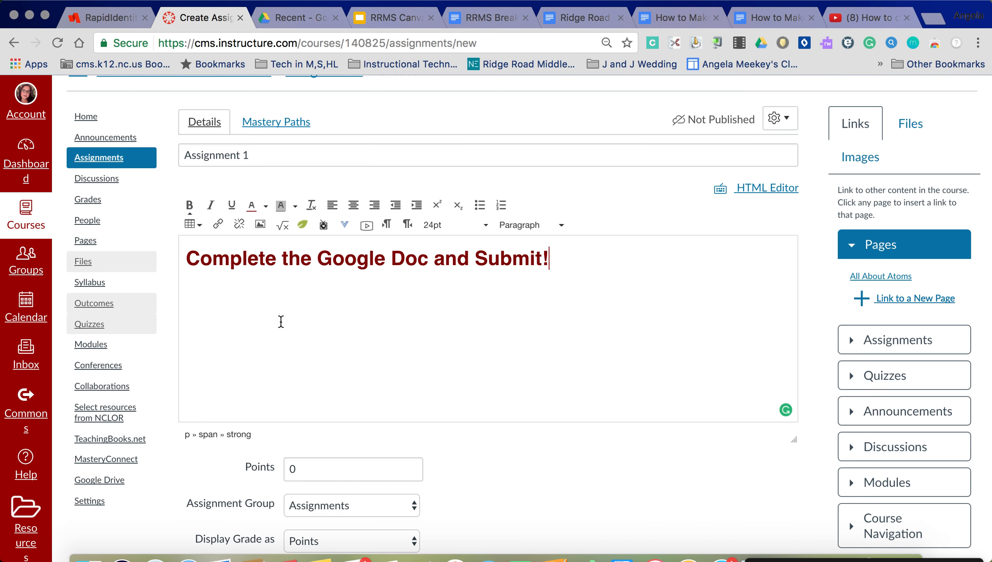
Set the assignment's points to 100.
scroll(281, 323, down, 3)
click(310, 388)
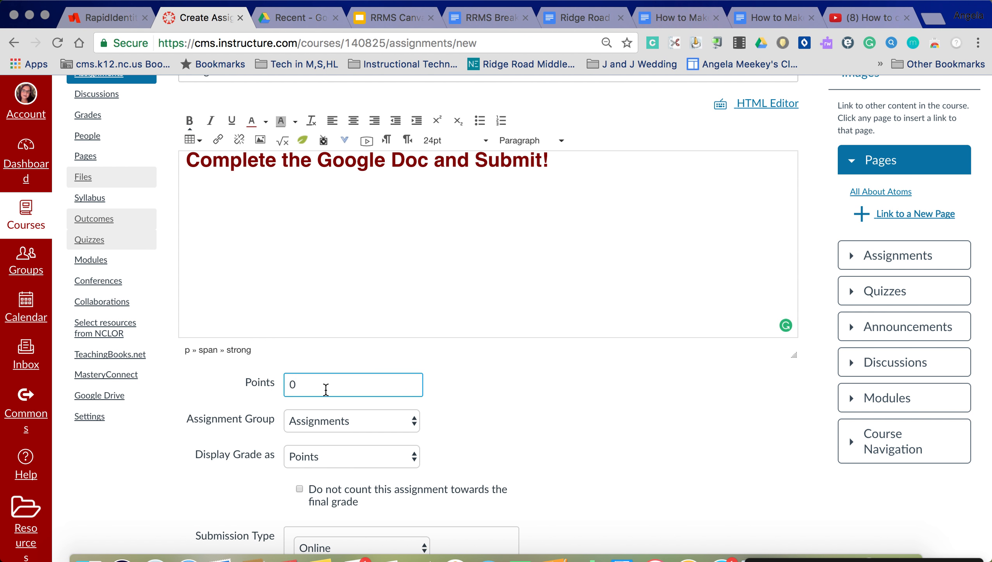
key(BackSpace)
text(100)
click(530, 411)
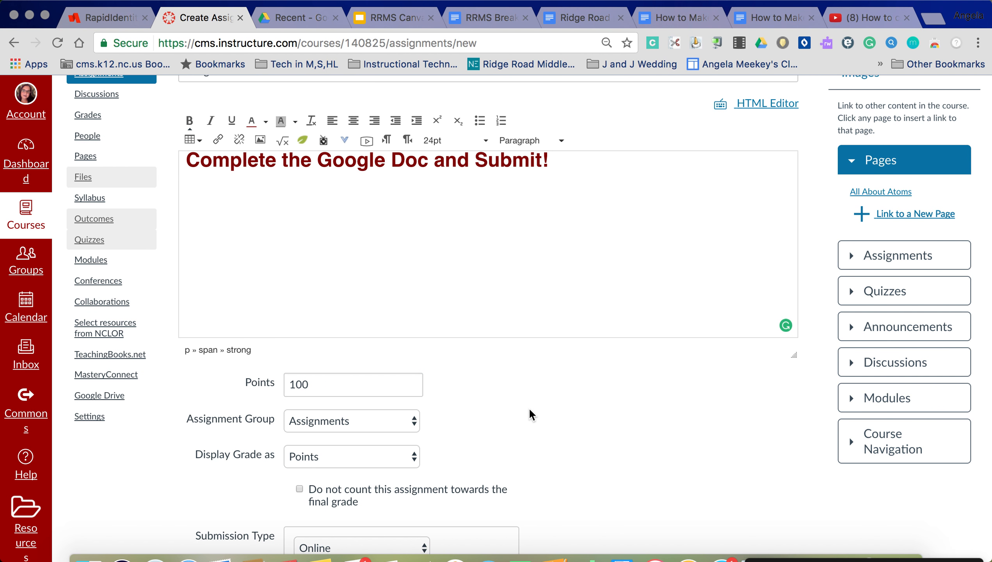
Keep the assignment in the Assignments group and display its grade as Percentage.
scroll(529, 408, down, 3)
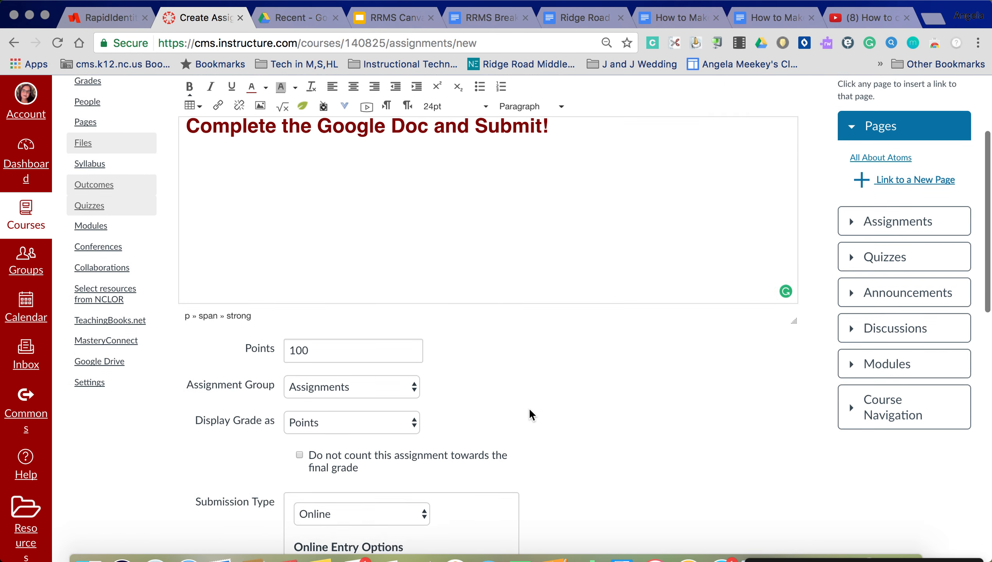
click(375, 355)
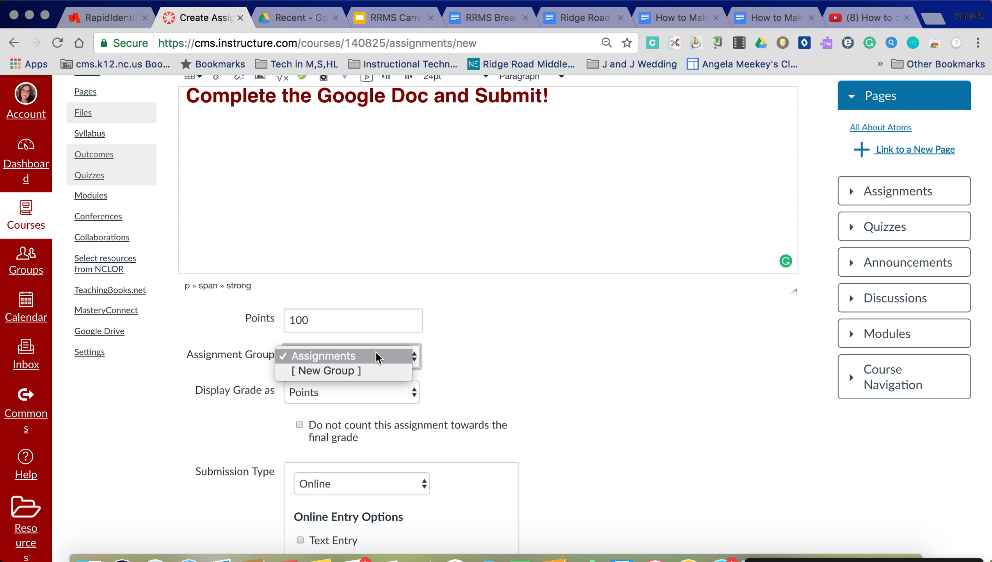
click(375, 354)
scroll(496, 370, down, 3)
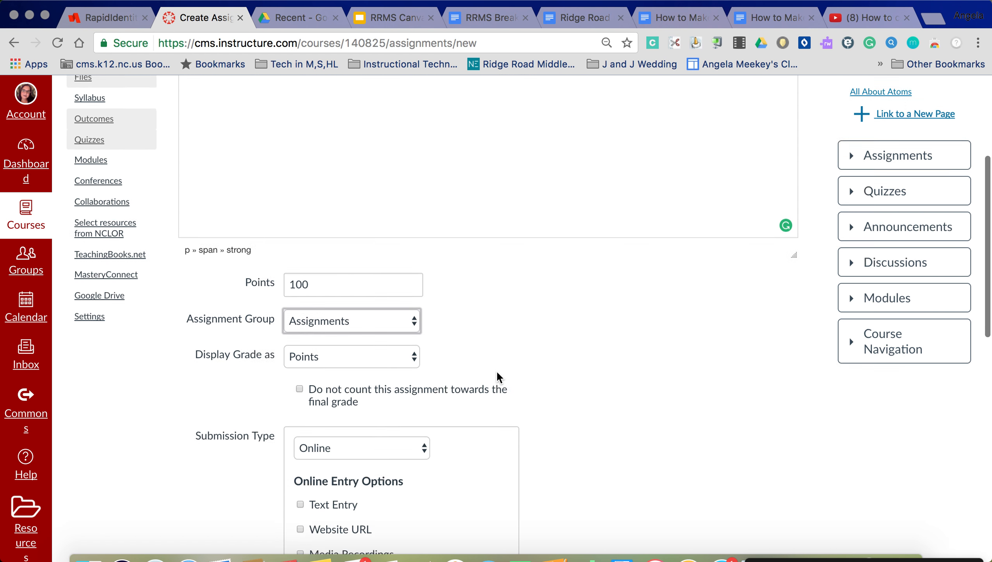
scroll(492, 284, down, 2)
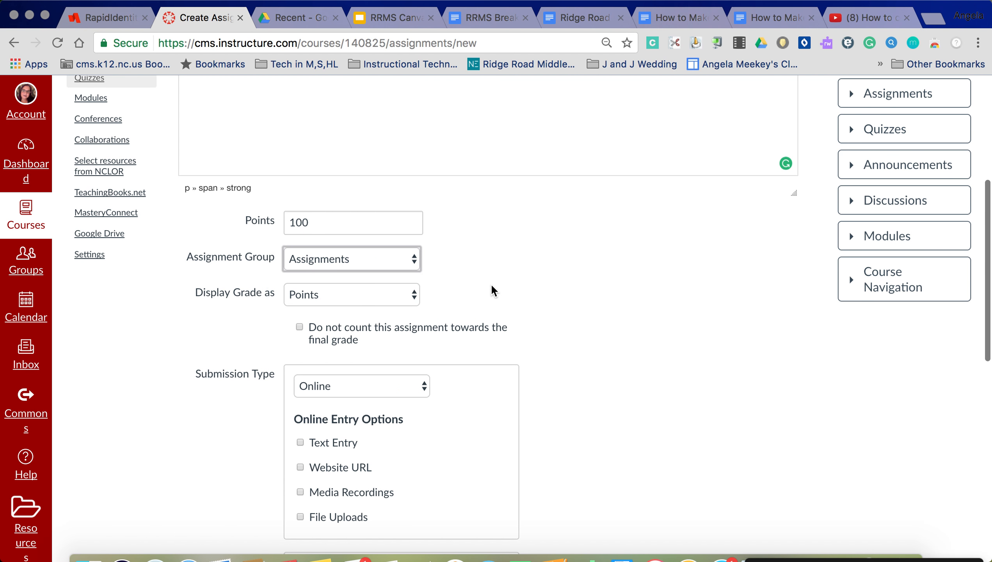
click(401, 295)
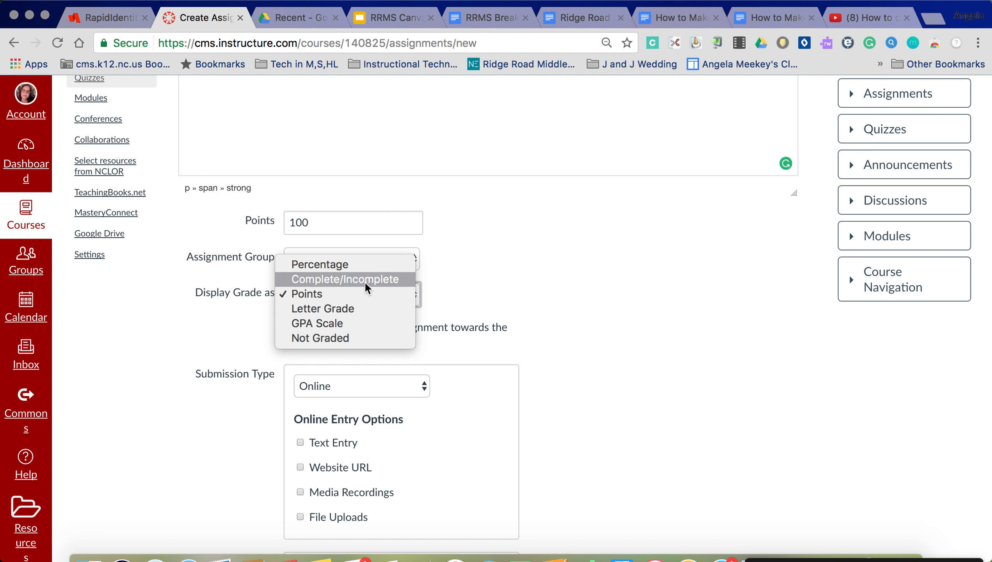
click(353, 263)
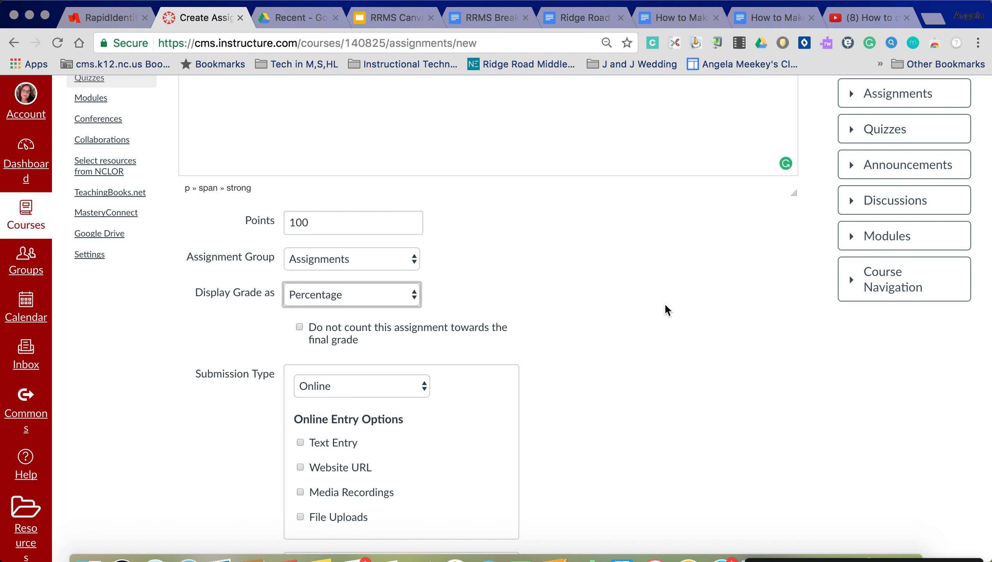
Allow Text Entry, Website URL, Media Recordings and File Uploads as online entry options for submissions.
scroll(650, 338, down, 2)
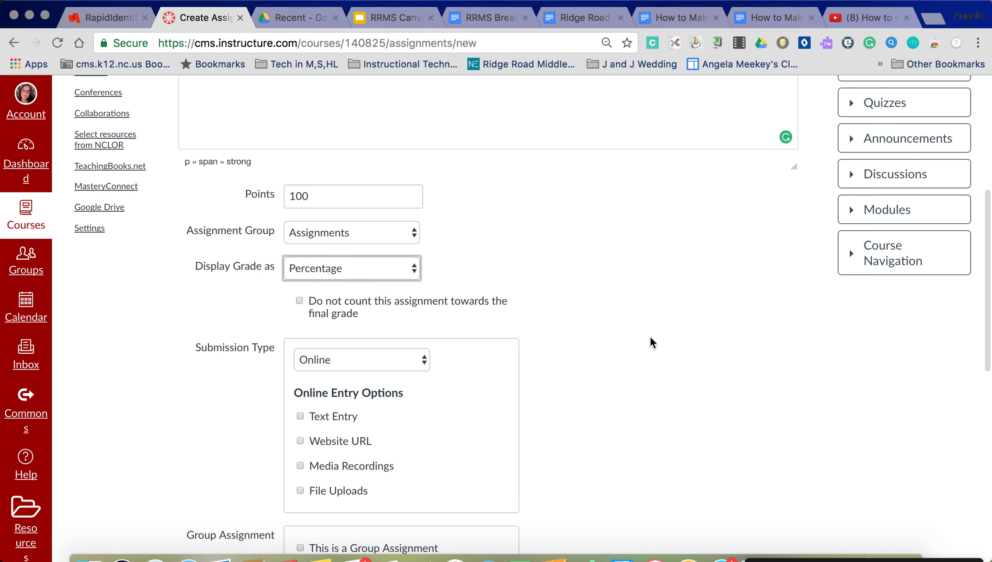
scroll(651, 338, down, 5)
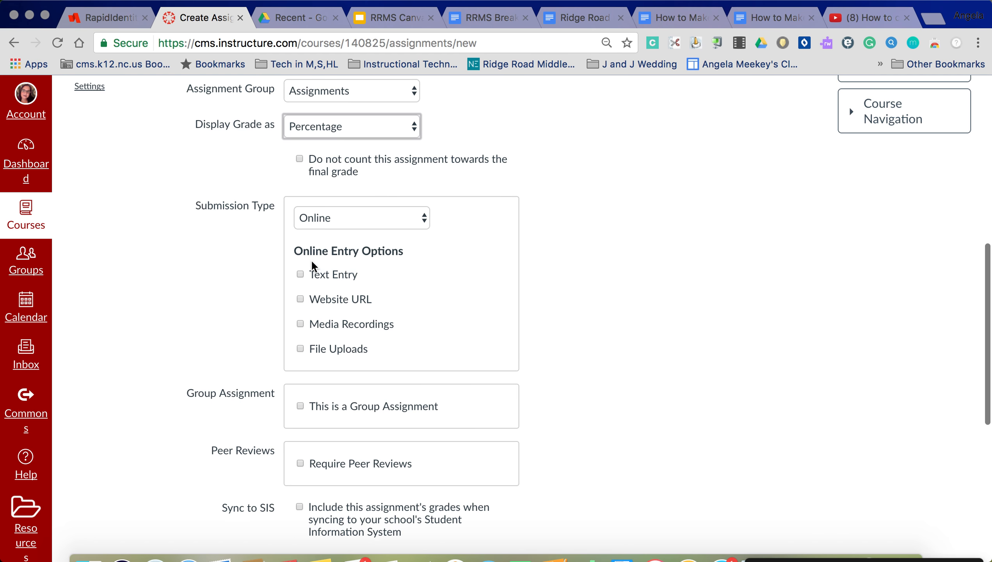
click(300, 275)
click(300, 299)
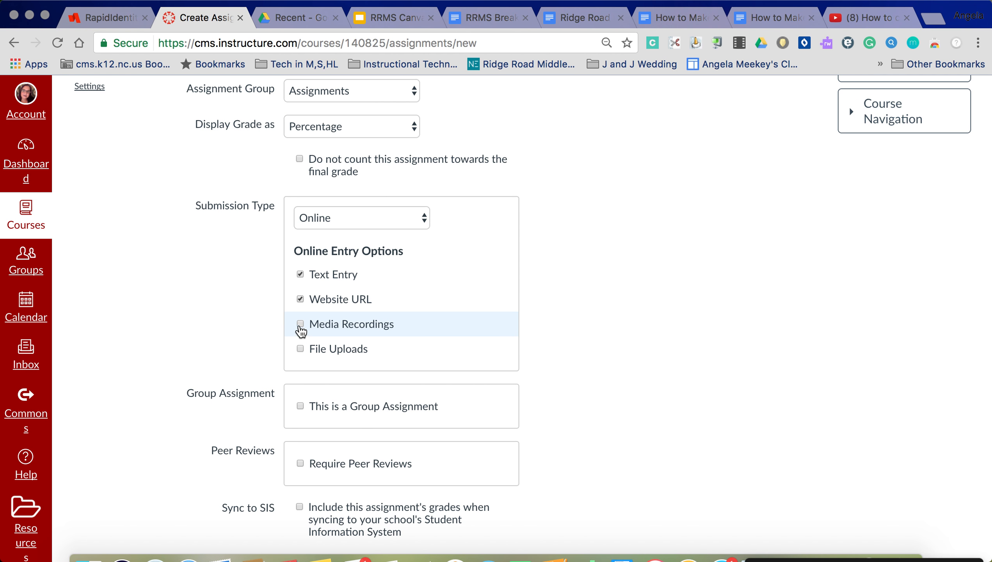
click(300, 348)
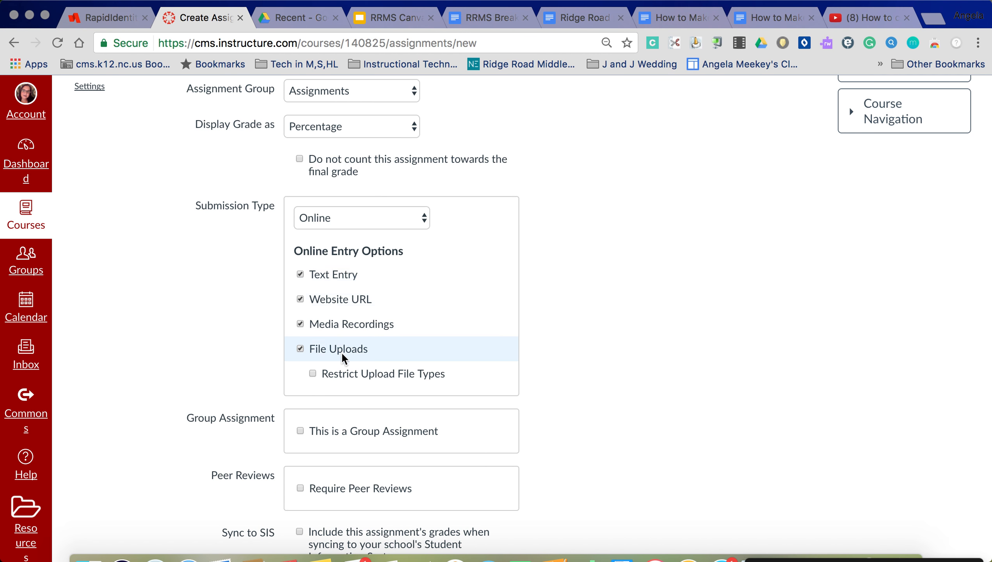
click(300, 300)
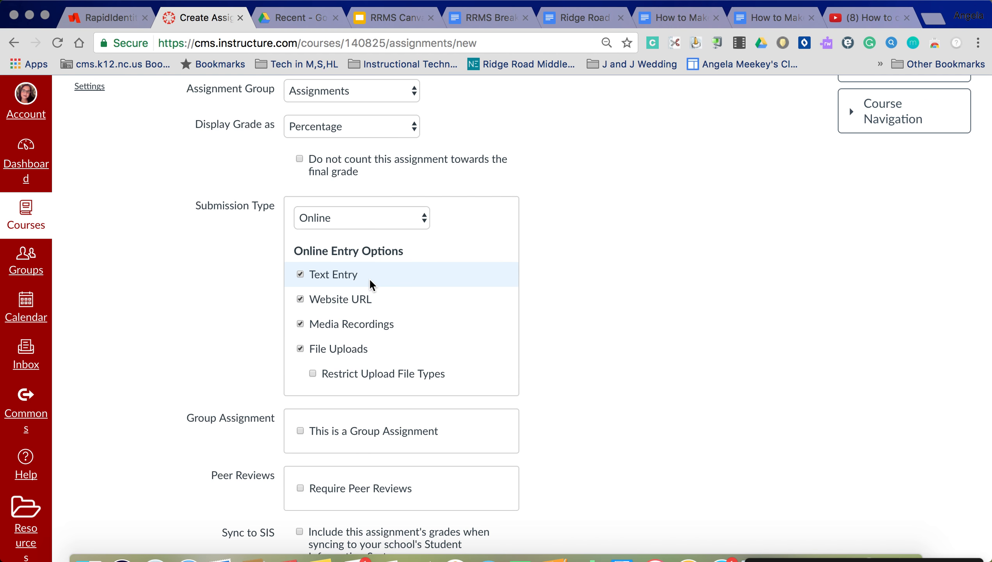
Try restricting the upload file types for submissions and remove the restriction again.
scroll(552, 273, up, 10)
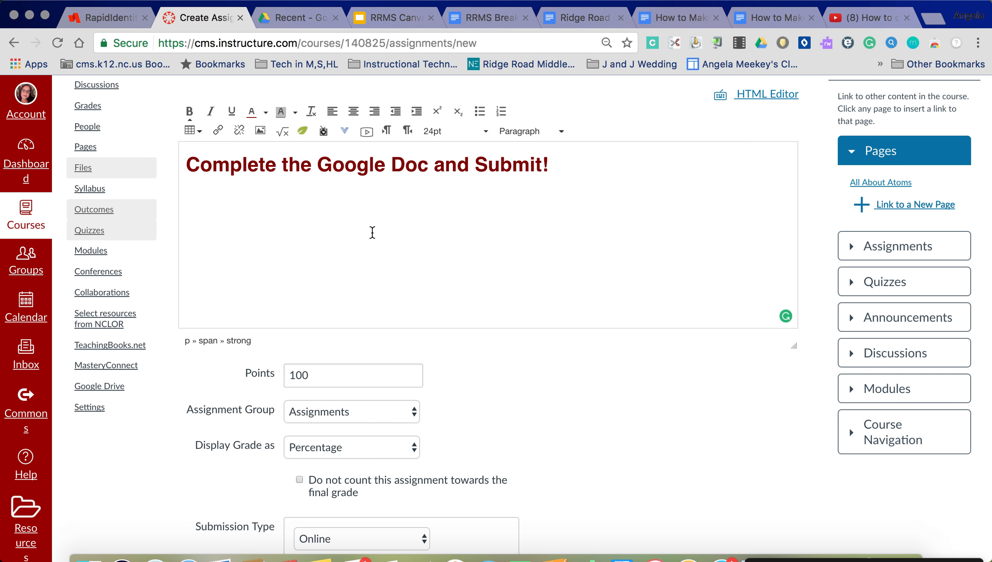
scroll(687, 450, up, 1)
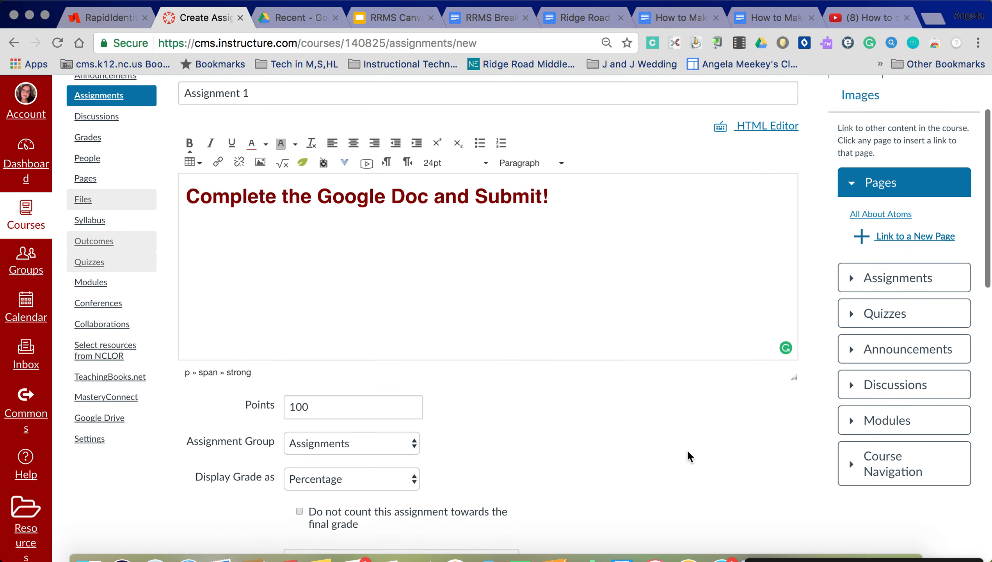
scroll(687, 450, down, 8)
scroll(687, 450, down, 2)
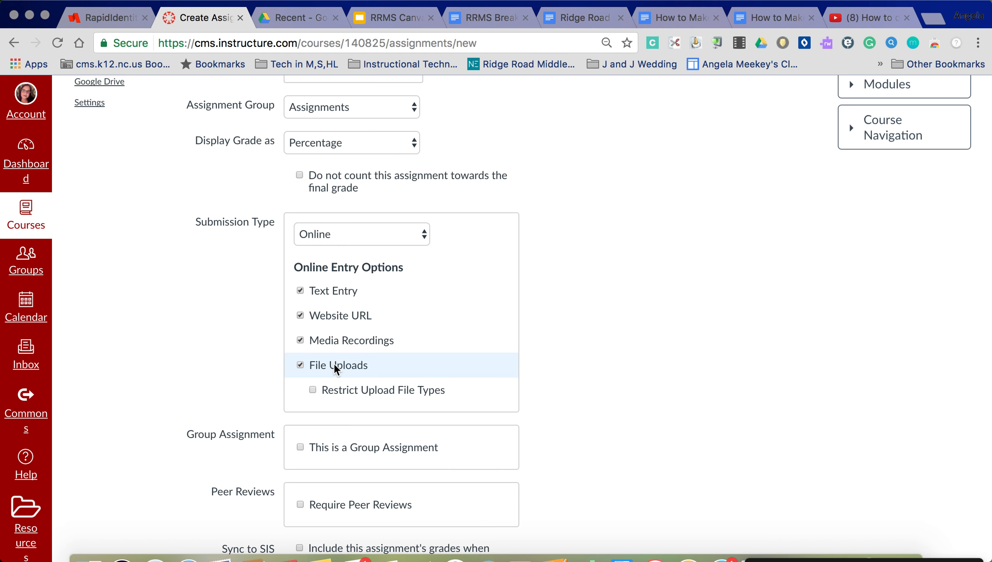
click(313, 390)
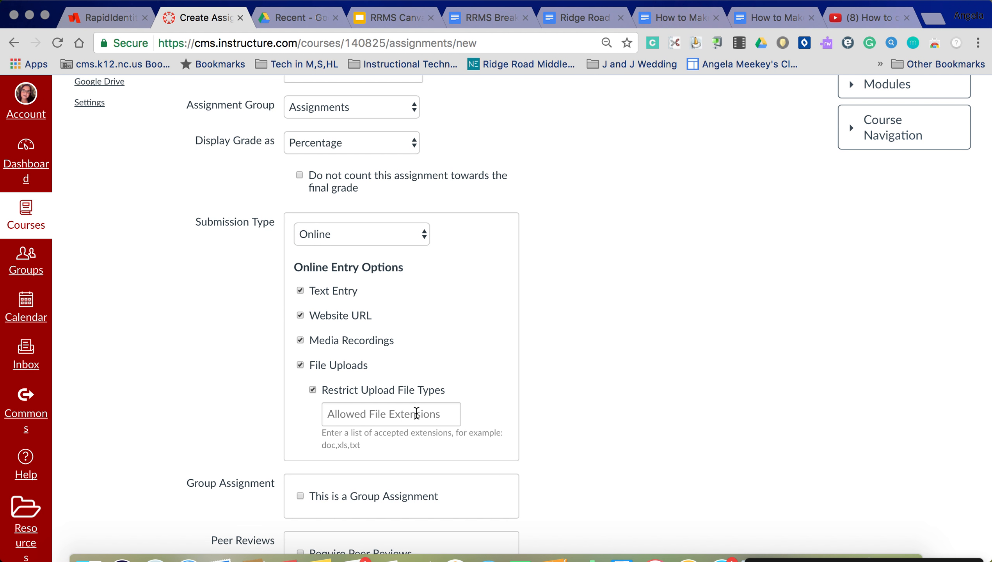
click(313, 390)
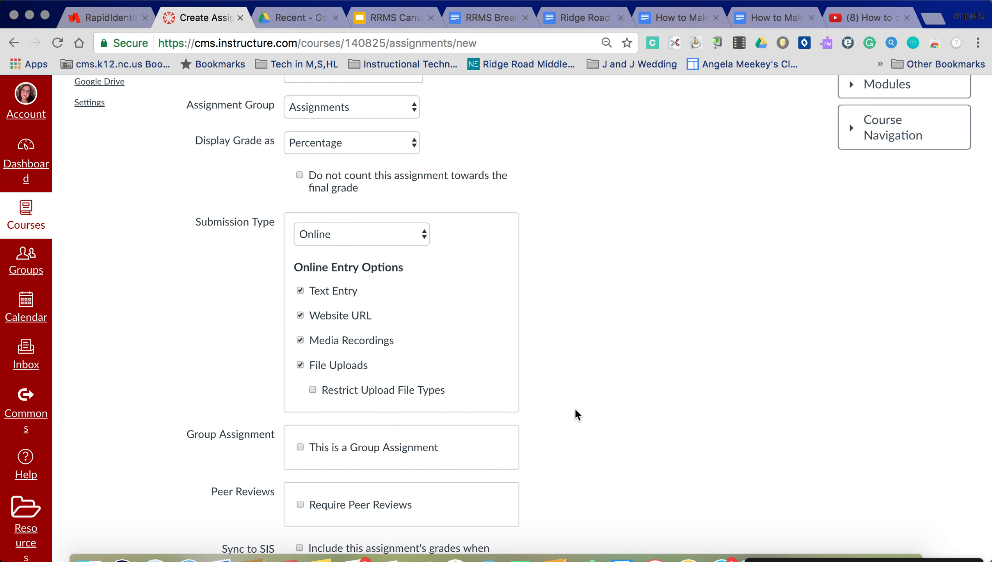
Mark the assignment as a group assignment.
scroll(574, 408, down, 2)
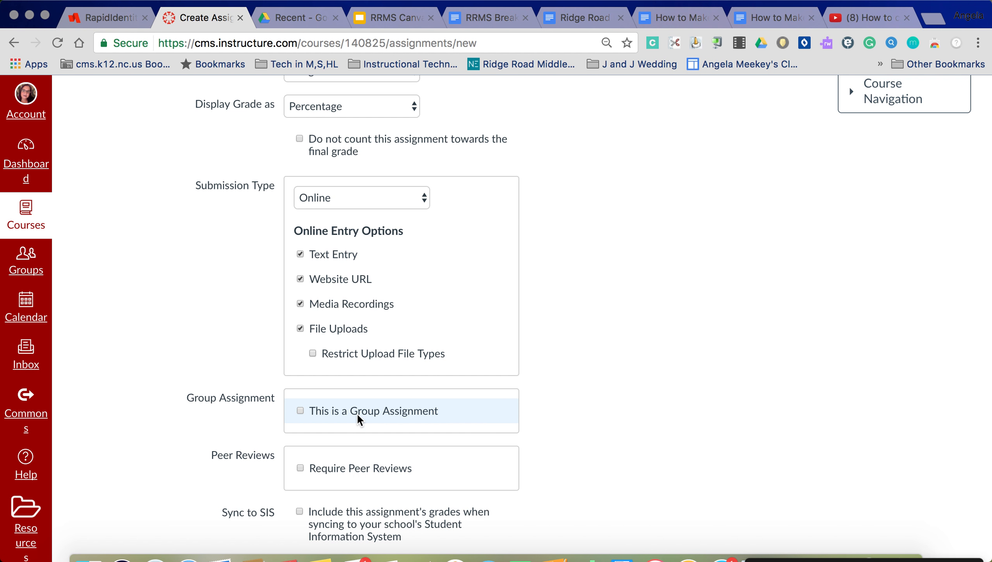
click(300, 411)
scroll(487, 474, down, 1)
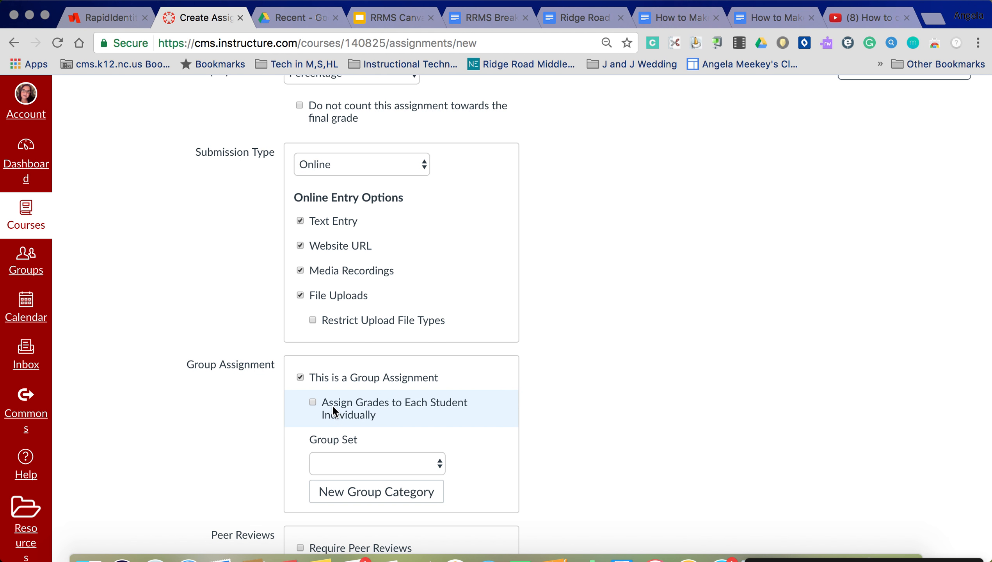
Check the available group sets and turn off the group assignment setting.
click(412, 463)
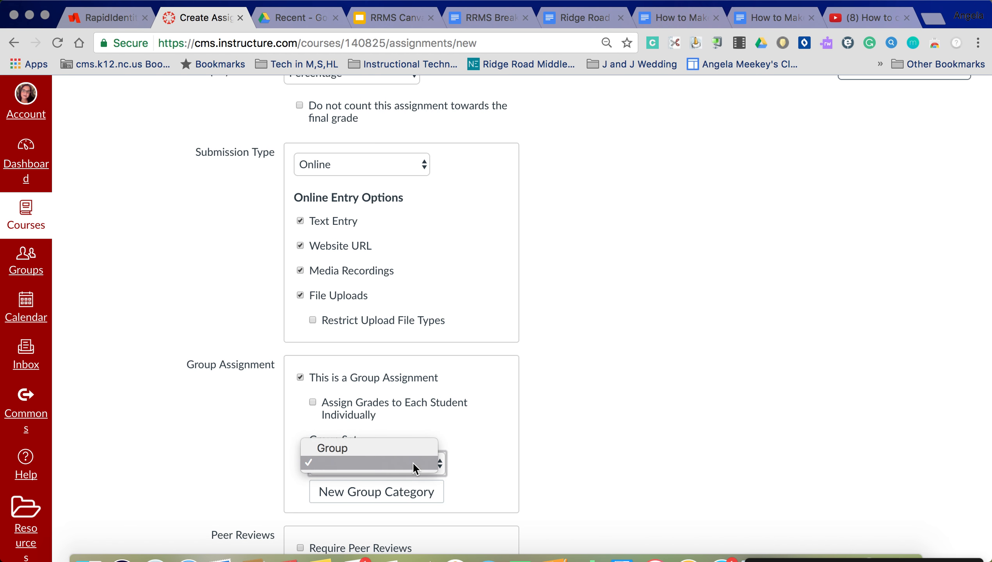
click(412, 462)
click(302, 378)
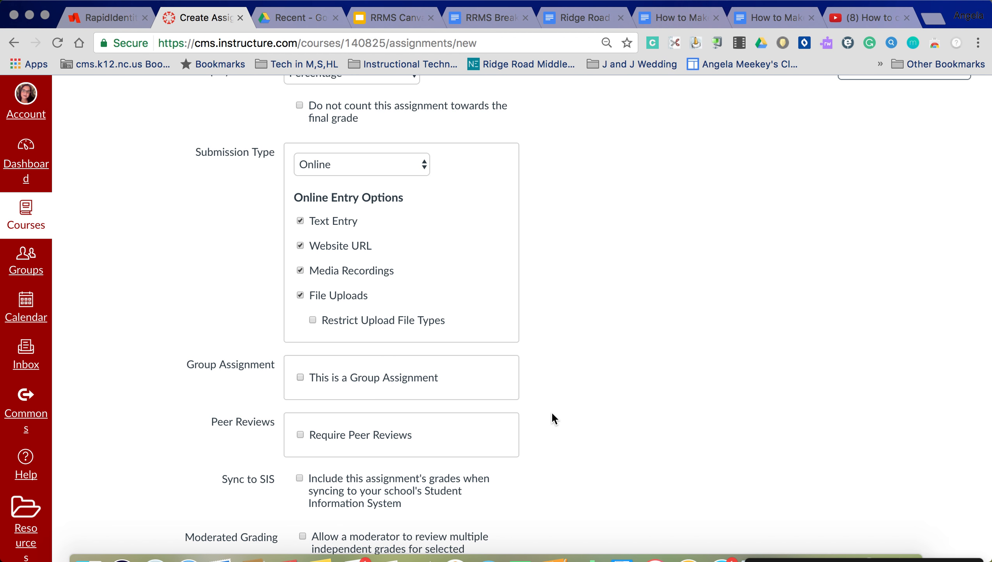
Review the assignment's peer review, Sync to SIS, moderated grading and Assign settings without changing them.
scroll(552, 415, down, 3)
scroll(531, 400, down, 9)
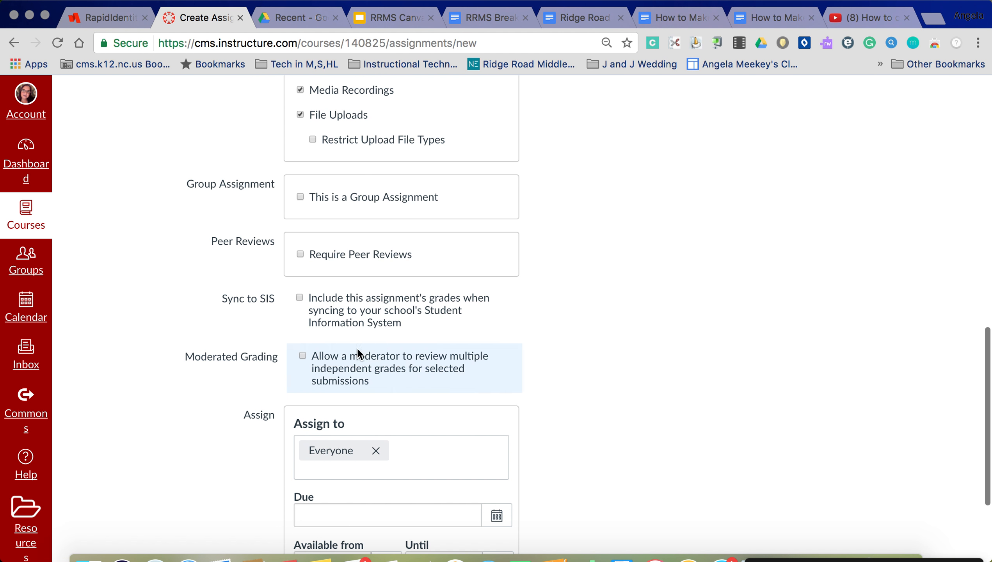
scroll(525, 366, down, 3)
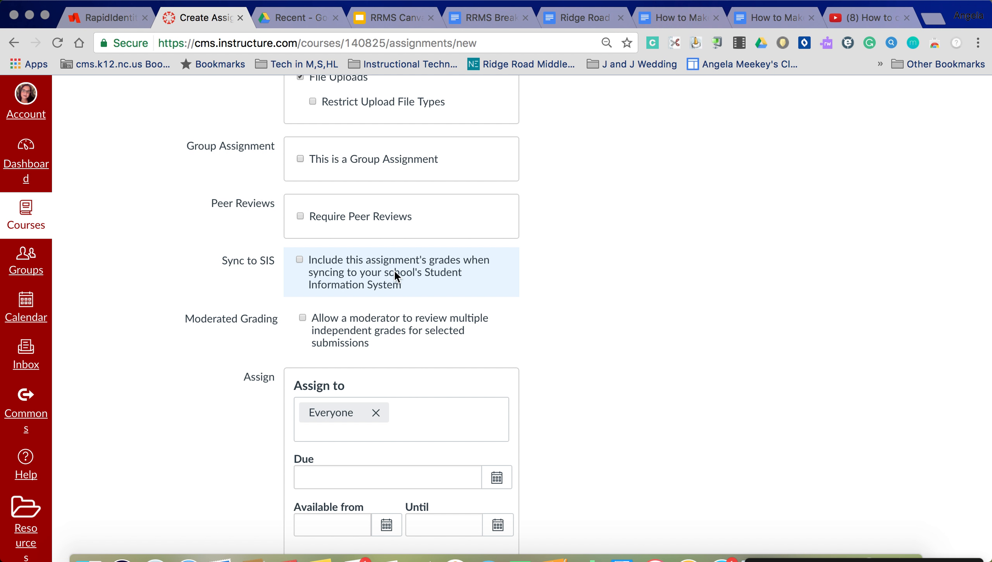
scroll(616, 327, down, 3)
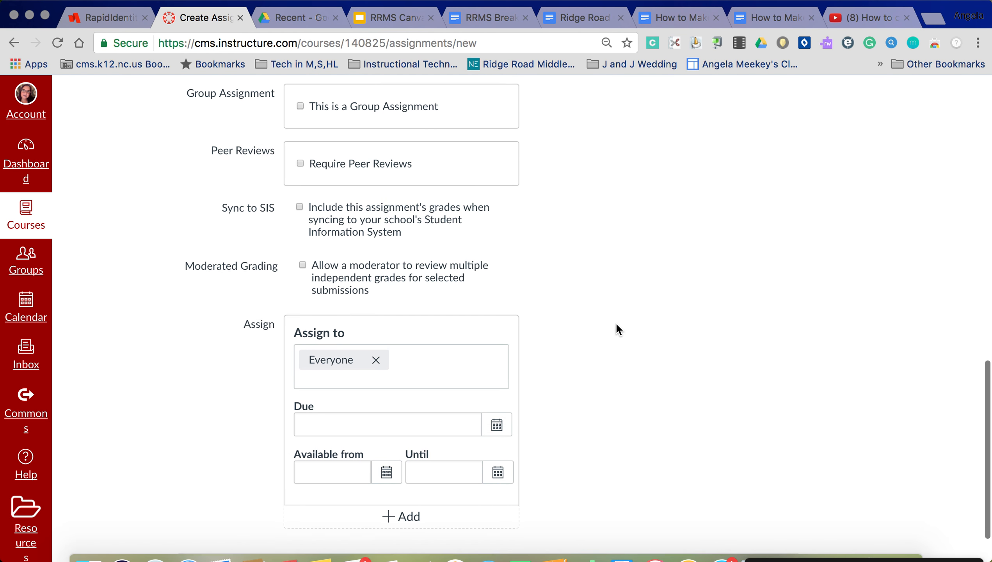
scroll(617, 325, down, 2)
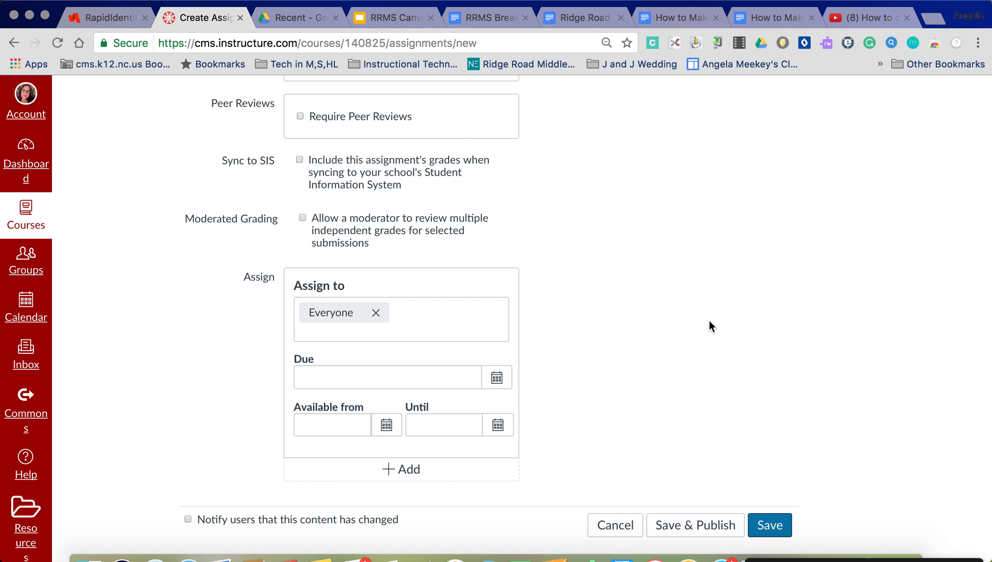
scroll(709, 321, up, 15)
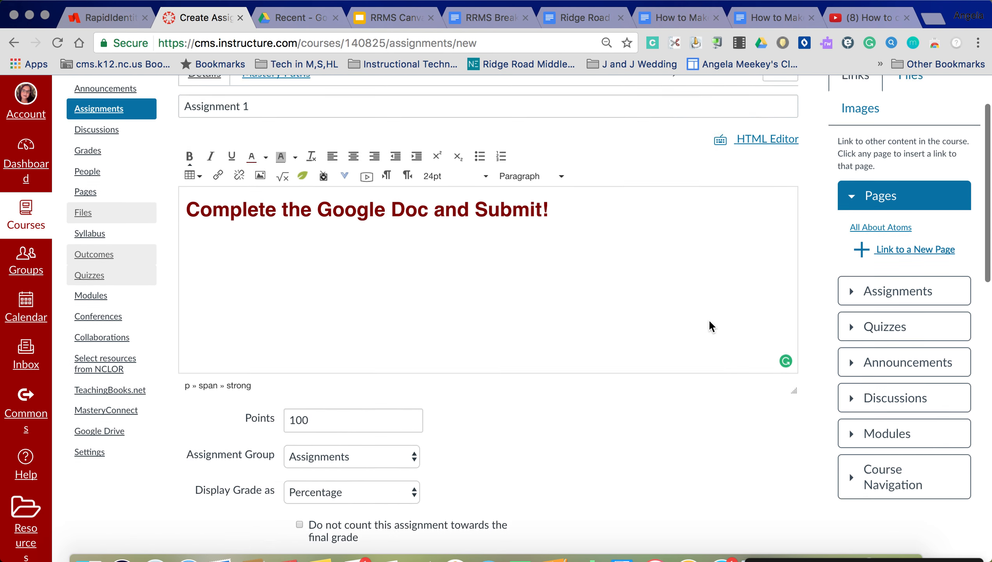
Change the assignment's submission type to External Tool.
scroll(710, 321, down, 10)
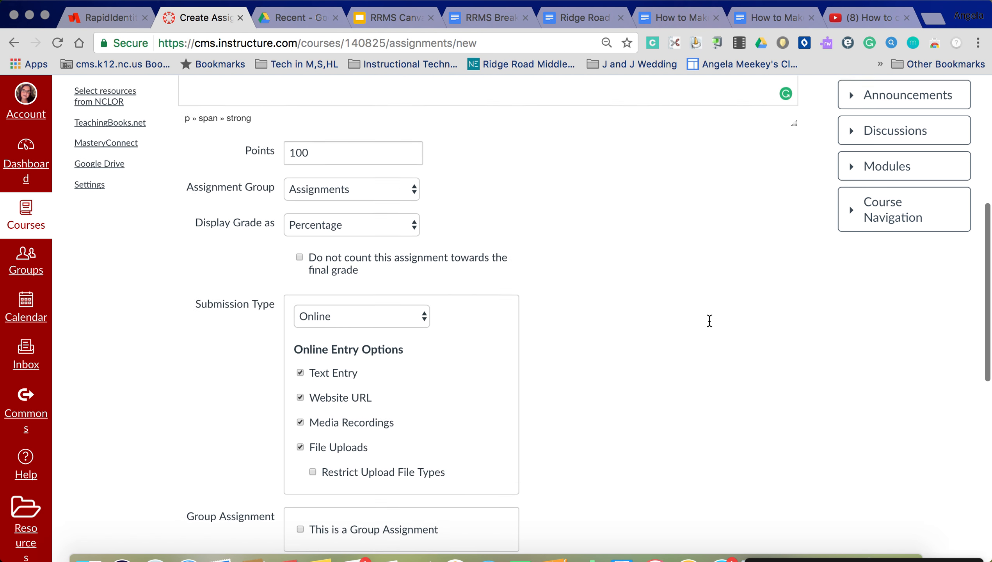
scroll(710, 322, down, 5)
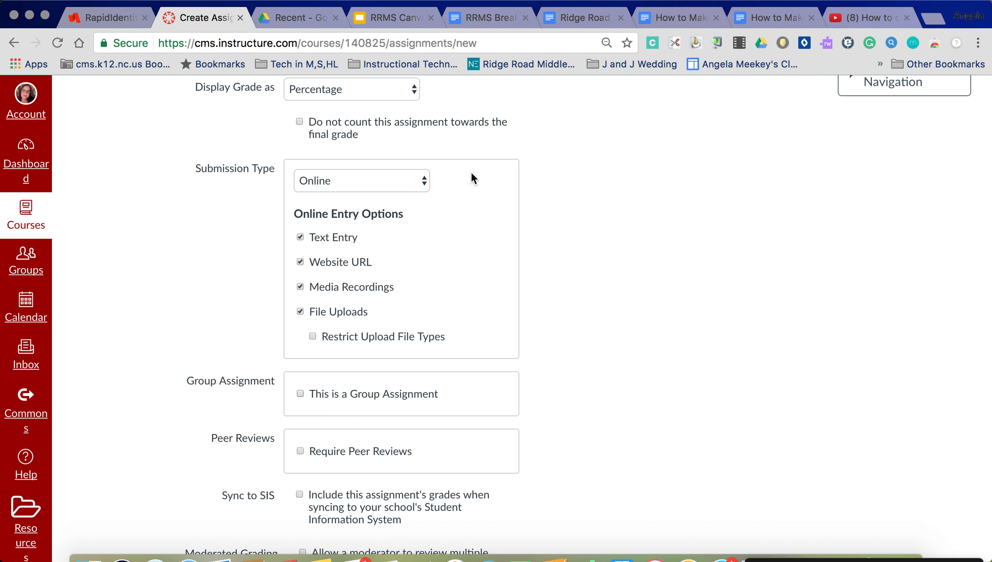
click(425, 181)
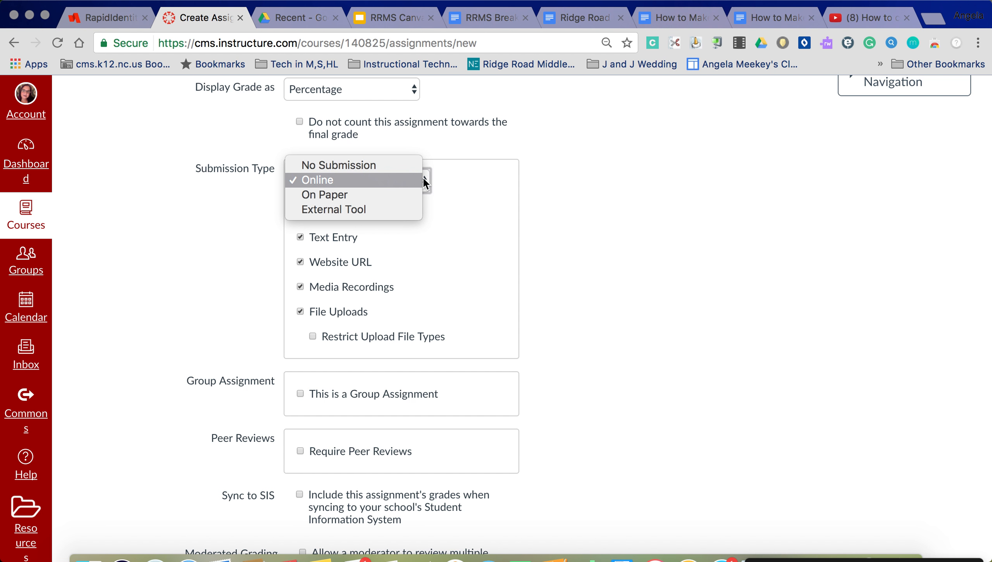
click(372, 210)
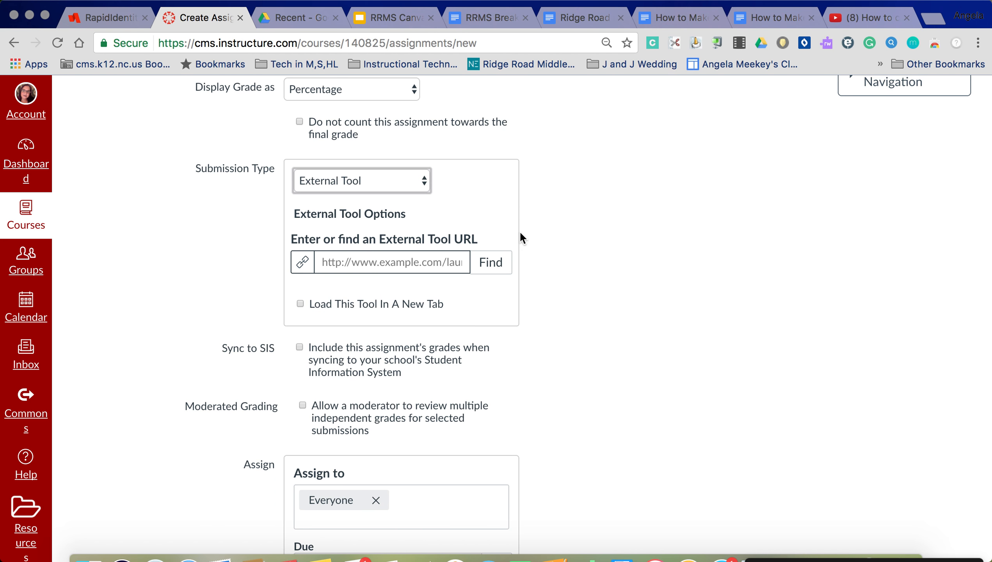
Enter google as the external tool URL, open the tool finder and choose Google Docs Cloud Assignment.
click(399, 256)
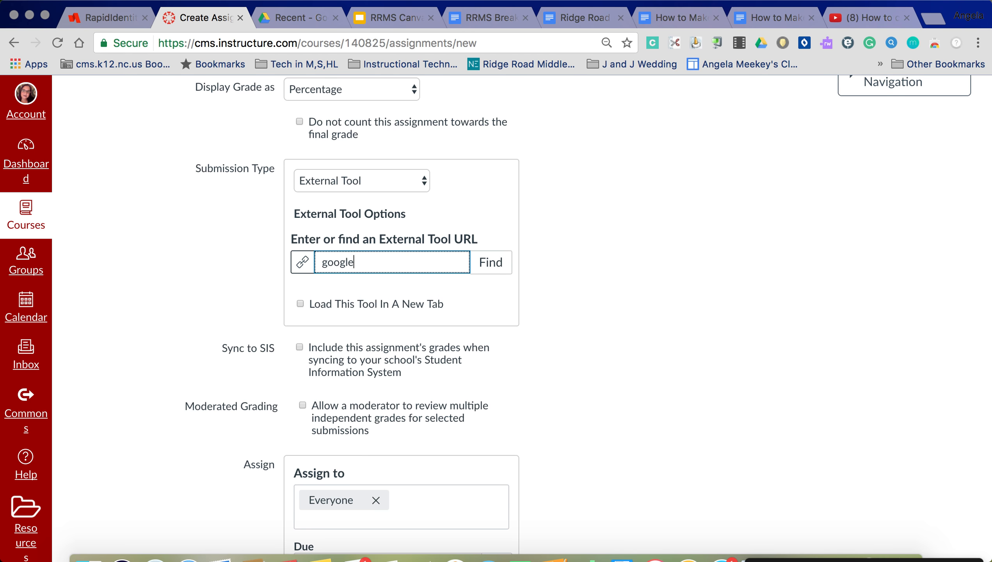
click(492, 265)
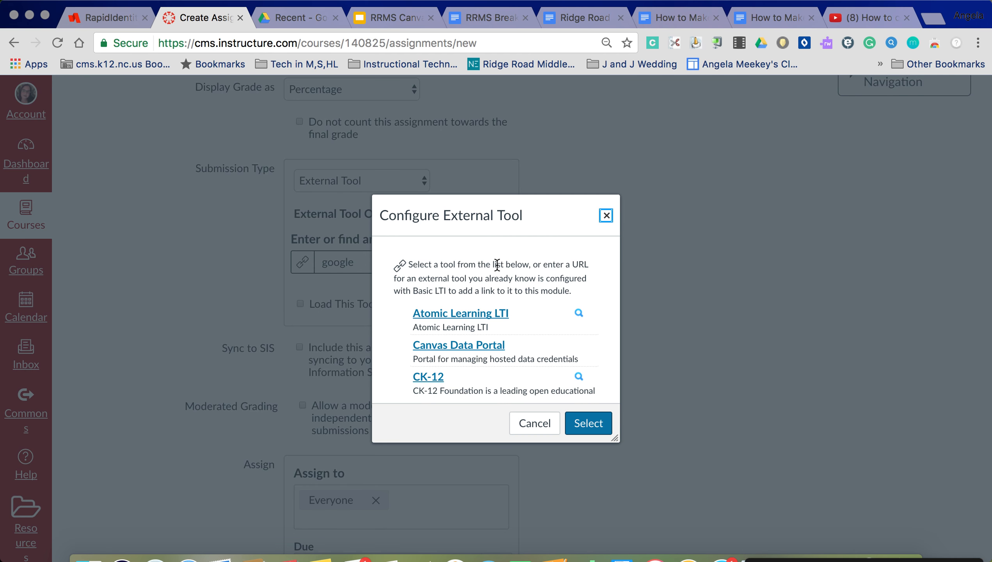
scroll(537, 347, down, 5)
scroll(537, 346, down, 4)
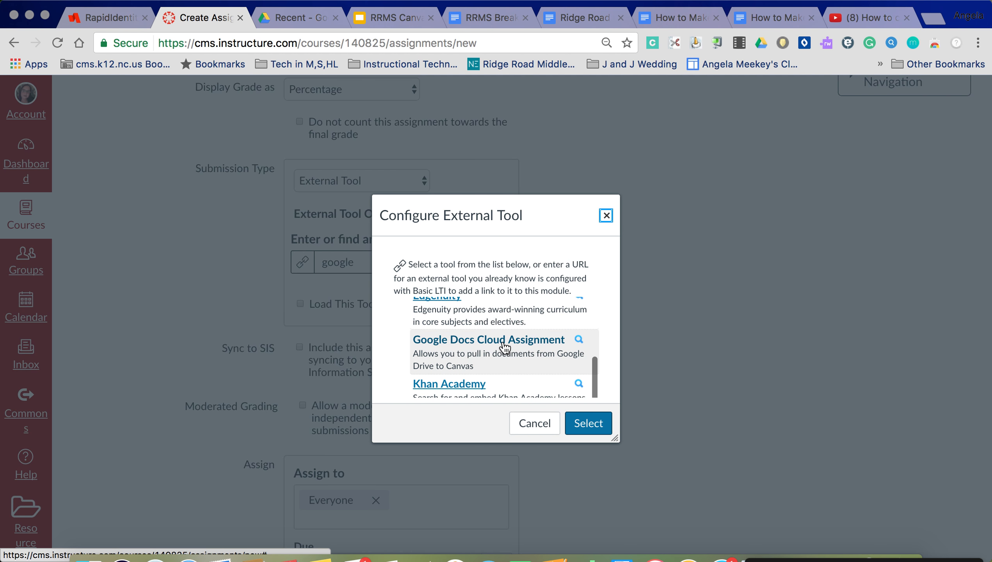
click(504, 346)
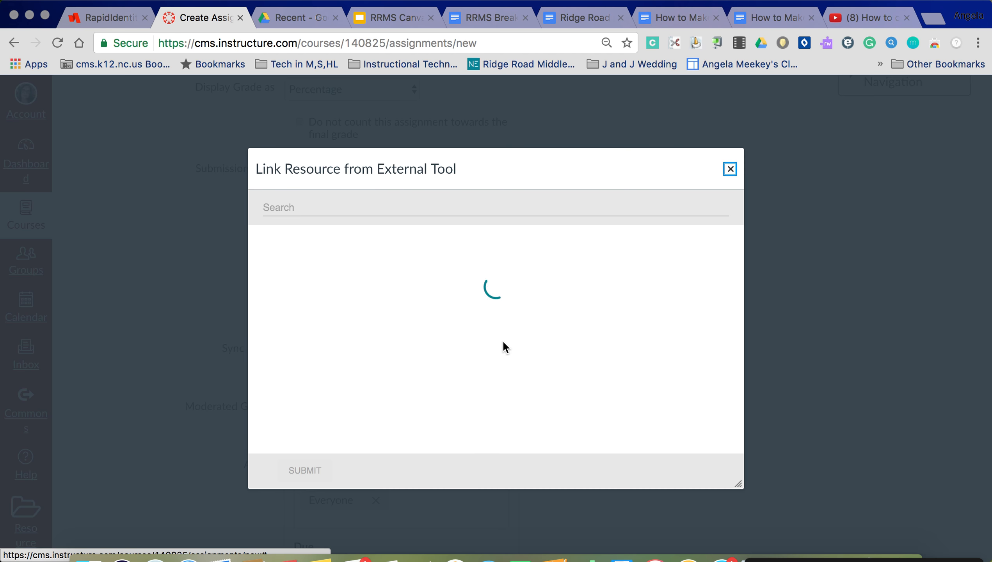
Browse the Google Drive folders and search for atoms to look through the matching files.
scroll(505, 348, down, 5)
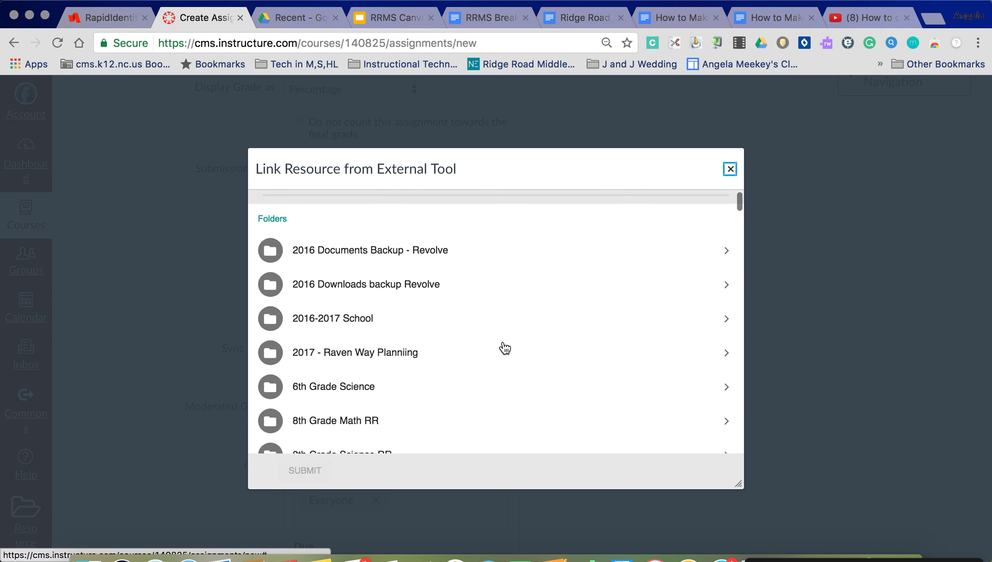
scroll(504, 348, down, 5)
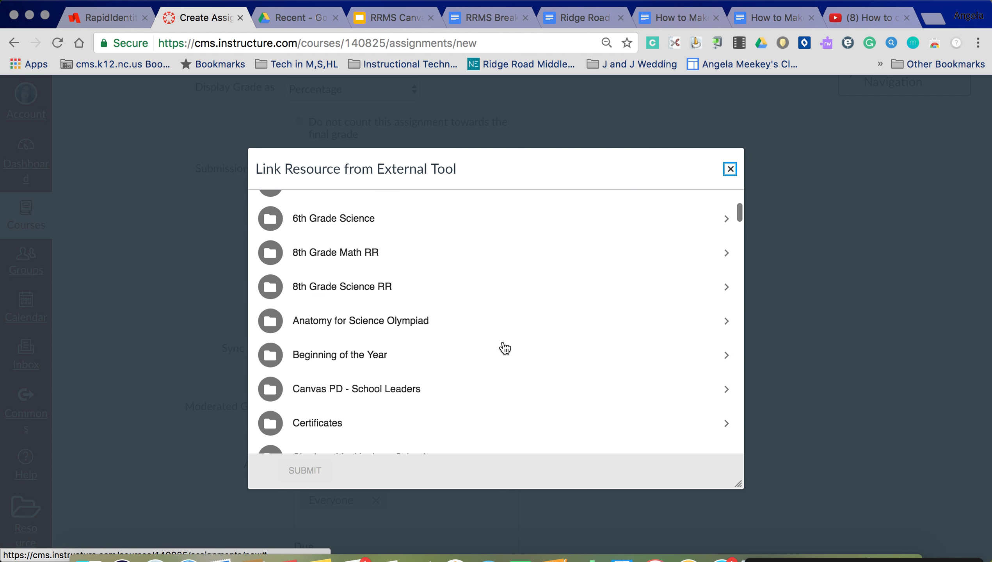
scroll(505, 348, down, 2)
scroll(505, 348, up, 7)
scroll(505, 348, up, 5)
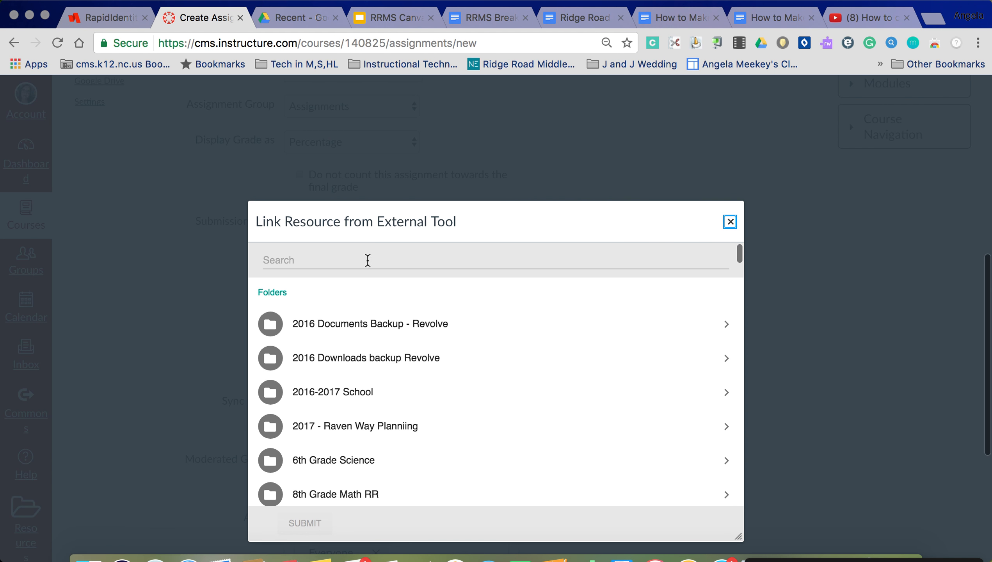
click(362, 259)
text(atoms)
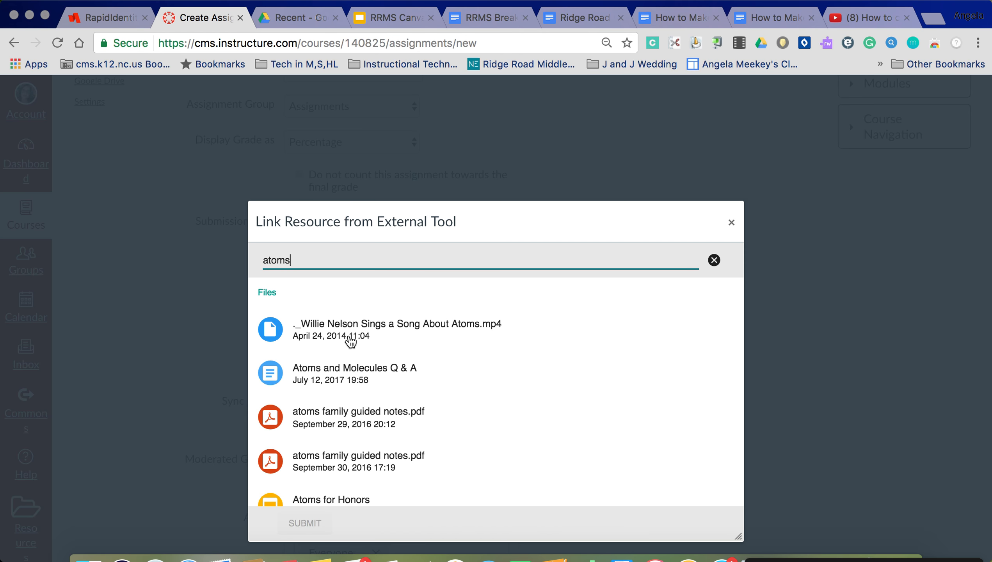
scroll(477, 388, down, 2)
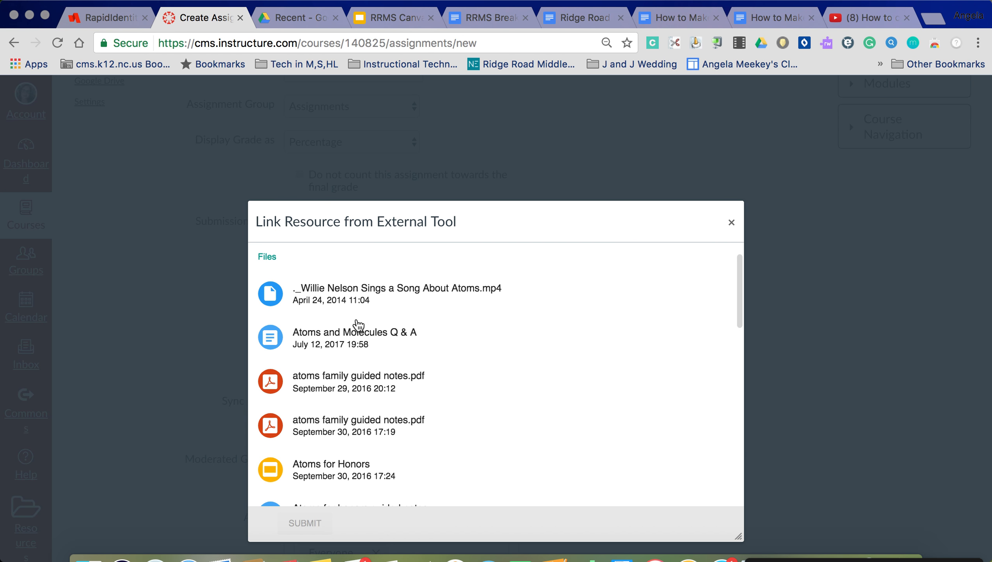
scroll(337, 376, down, 1)
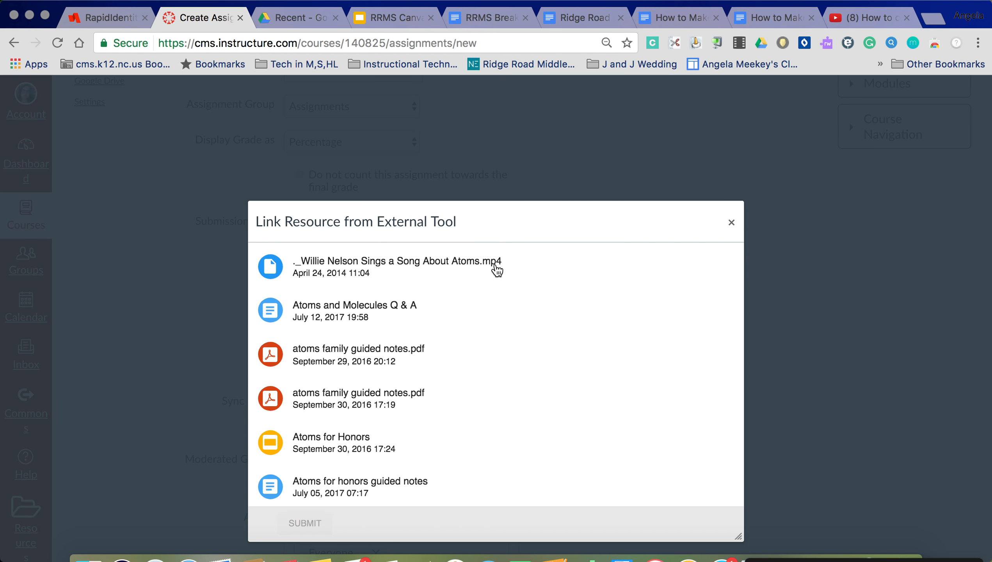
Submit the Atoms and Molecules Q & A document as the linked resource and confirm the external tool selection.
click(317, 313)
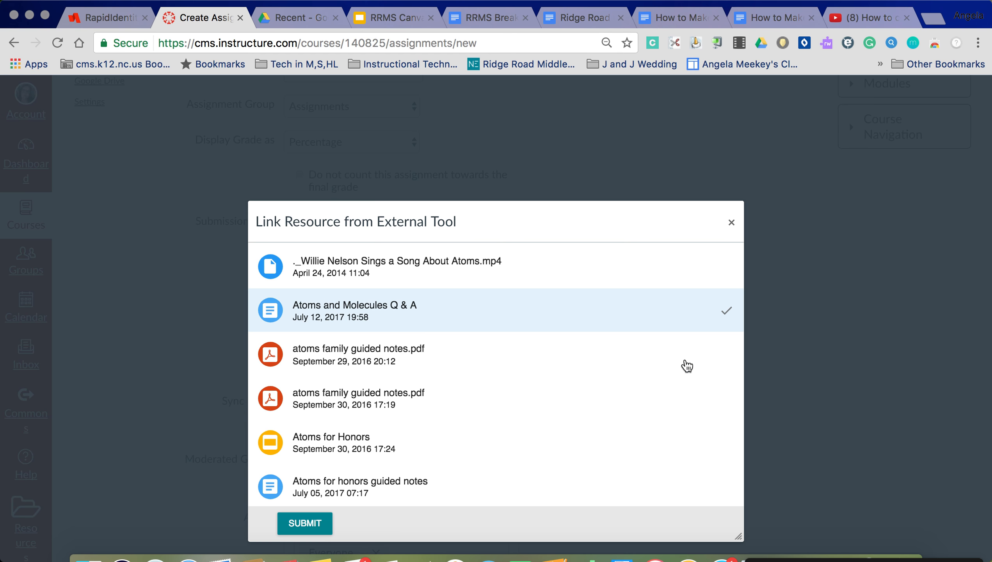
click(308, 526)
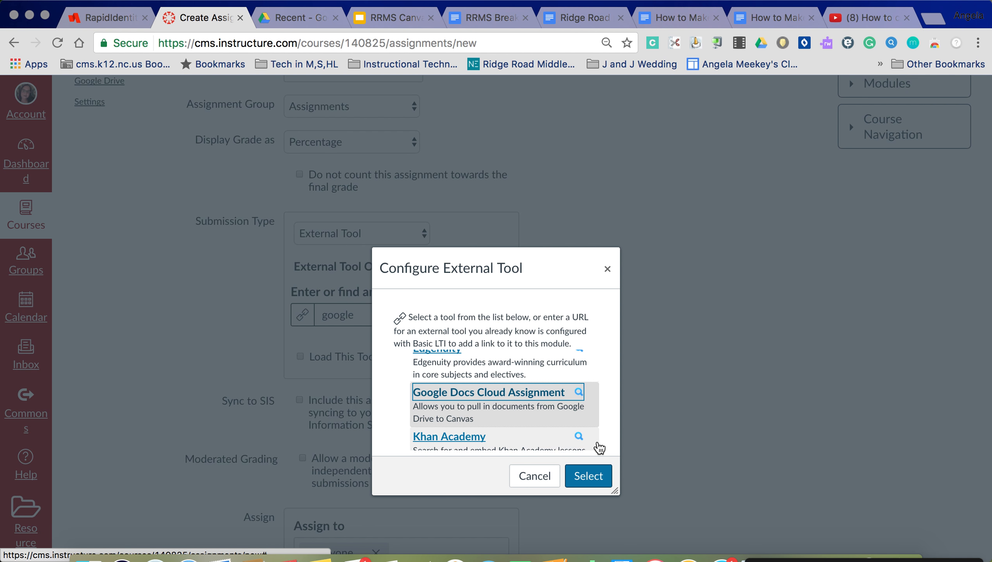
click(600, 484)
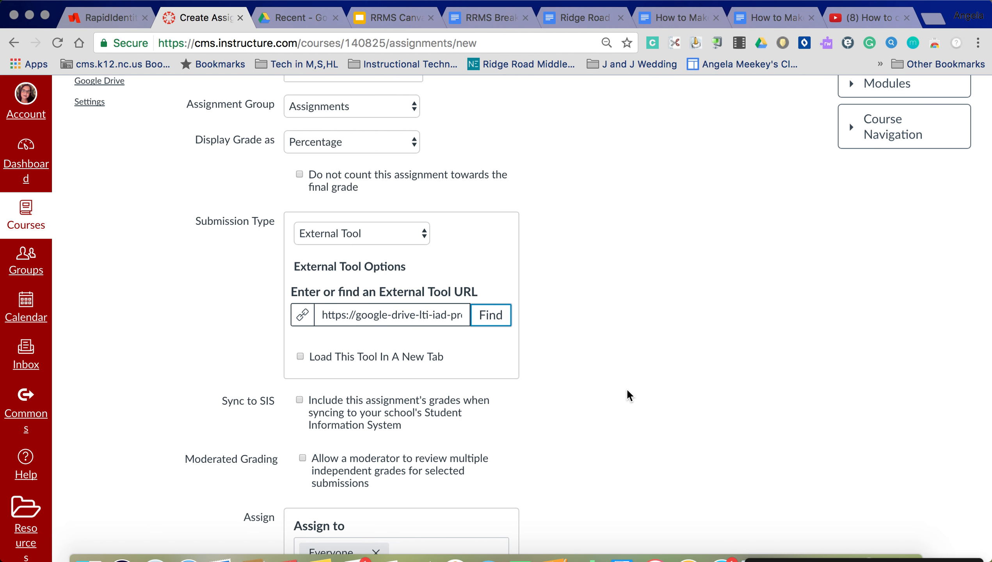
Save the assignment without publishing it.
scroll(627, 388, down, 5)
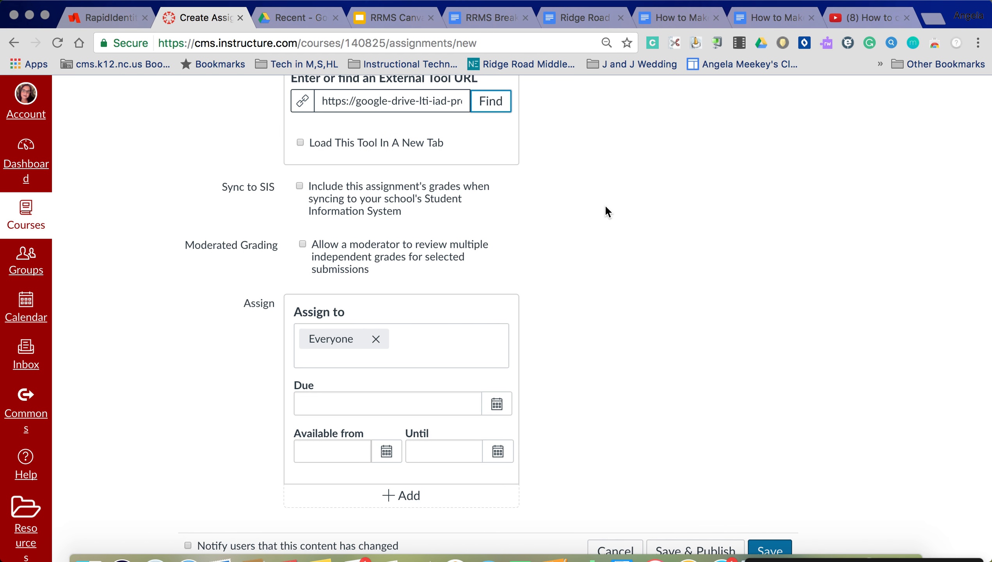
scroll(786, 356, down, 2)
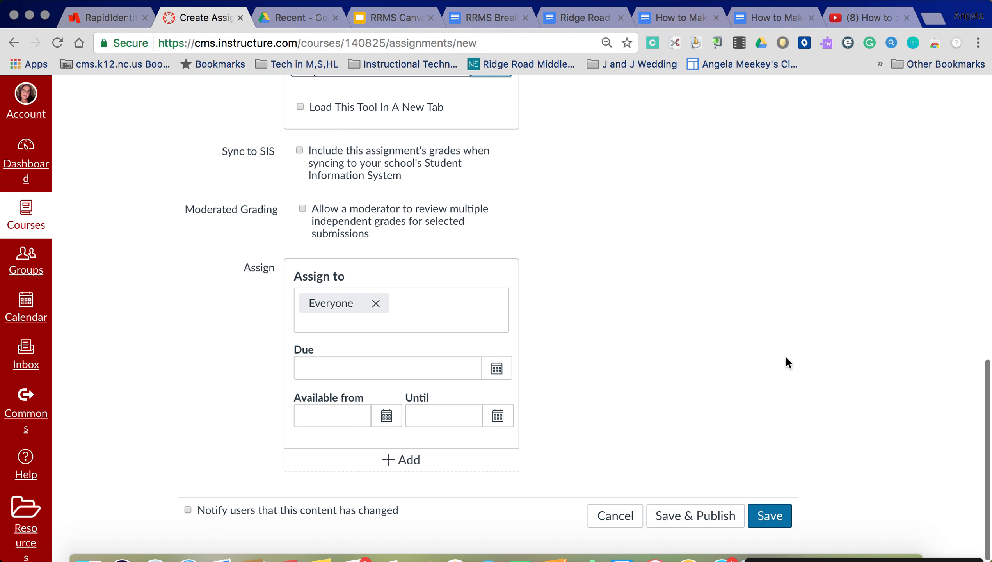
click(772, 516)
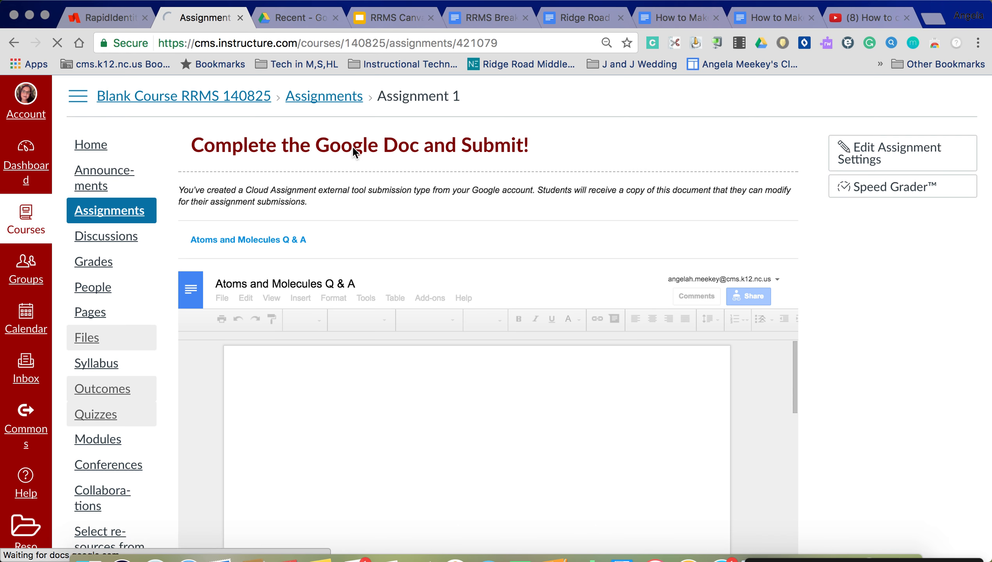
Insert extra spaces before "from" in question 1 of the embedded document and delete them again.
scroll(456, 270, down, 3)
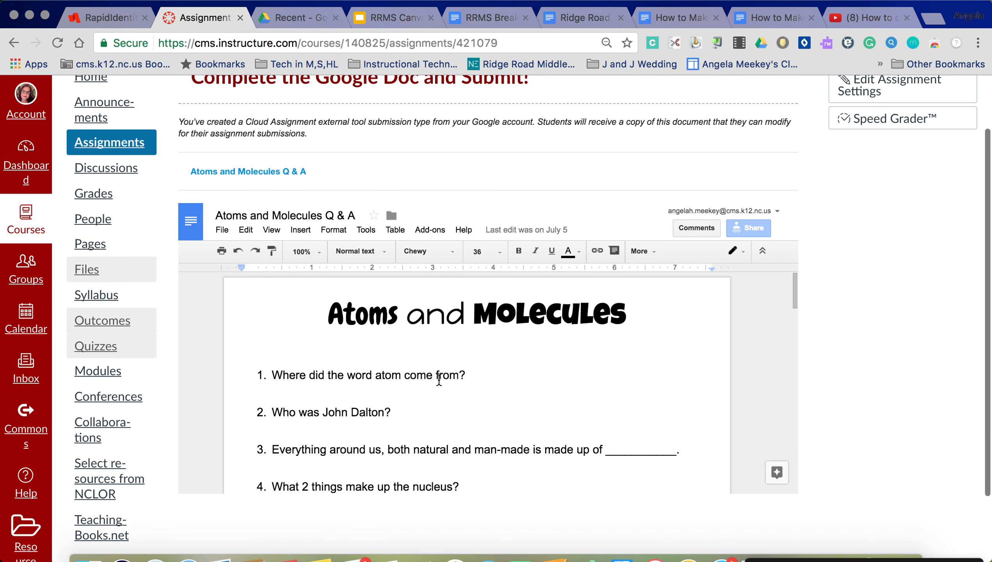
click(439, 380)
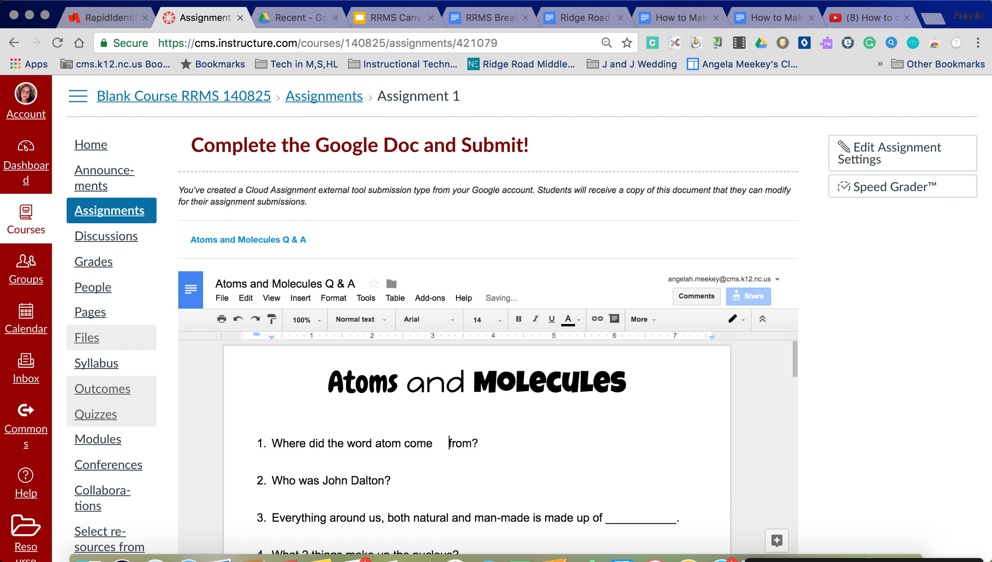
key(BackSpace)
key(BackSpace)
key(BackSpace)
key(BackSpace)
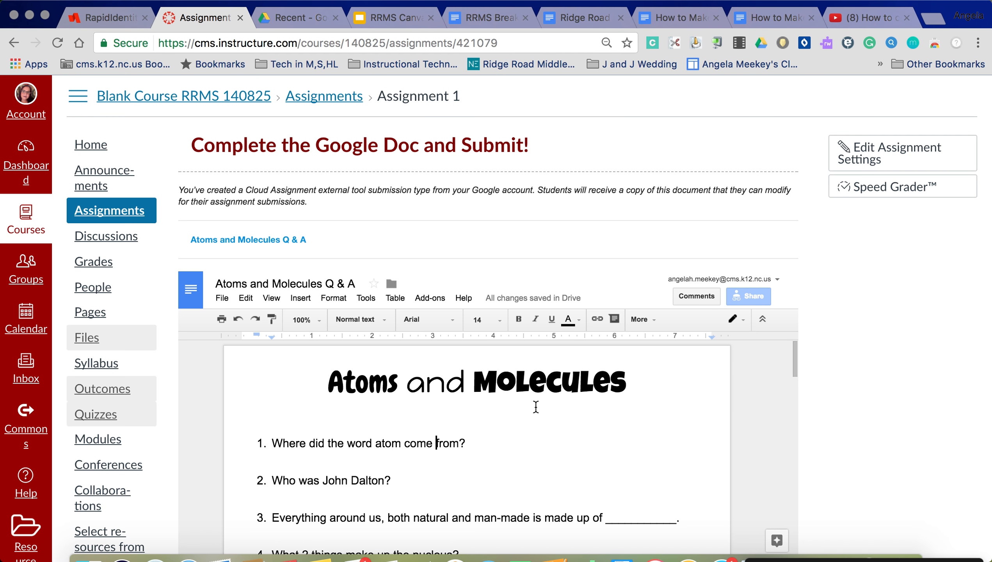
Examine the saved assignment page and the questions in its embedded Atoms and Molecules Q & A document.
scroll(884, 417, down, 5)
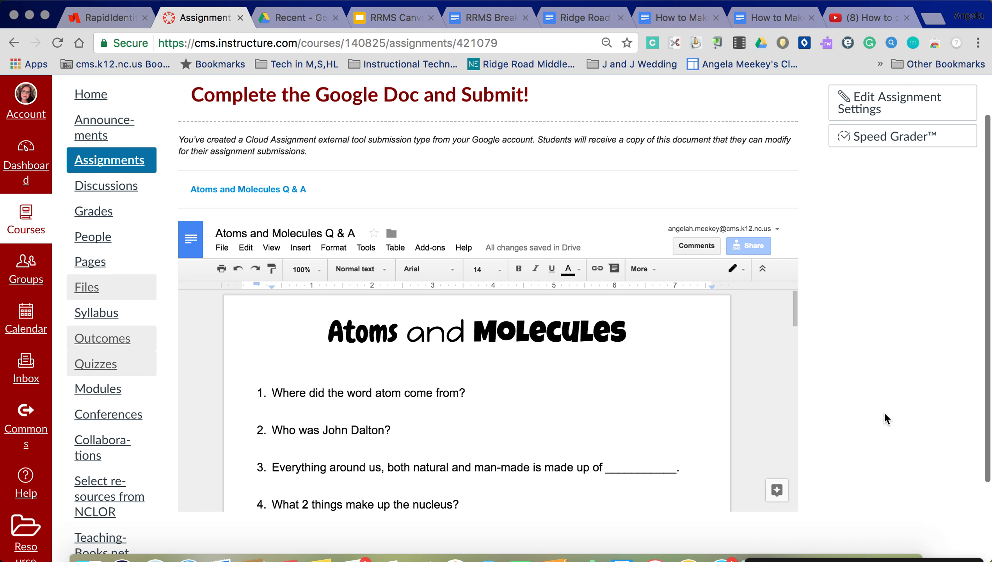
scroll(589, 344, down, 8)
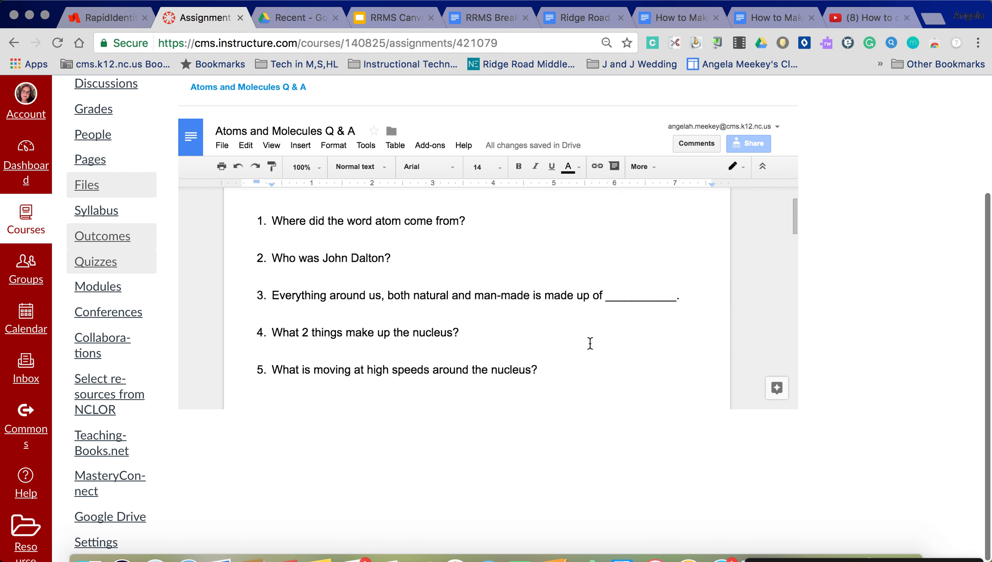
scroll(590, 343, down, 10)
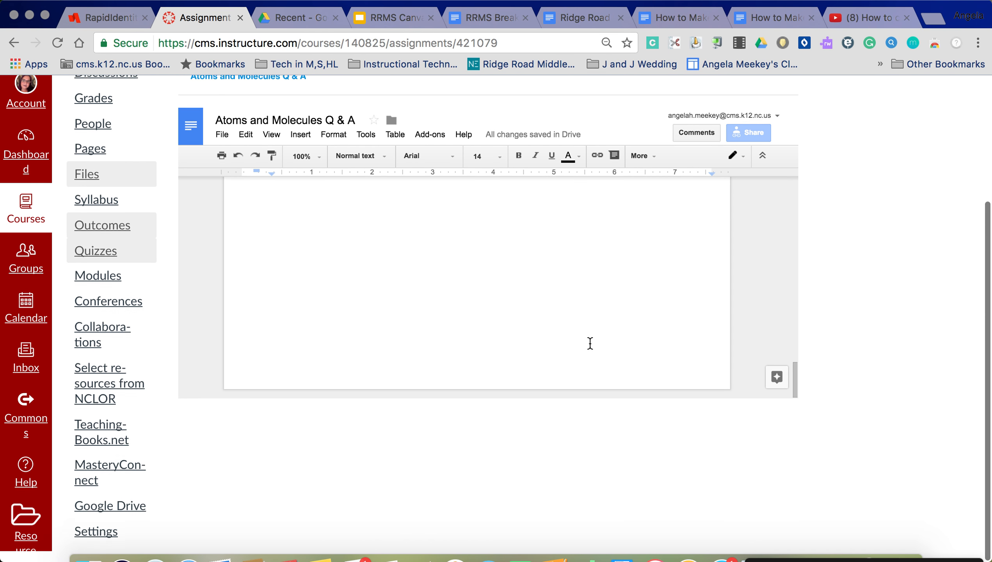
scroll(590, 343, up, 20)
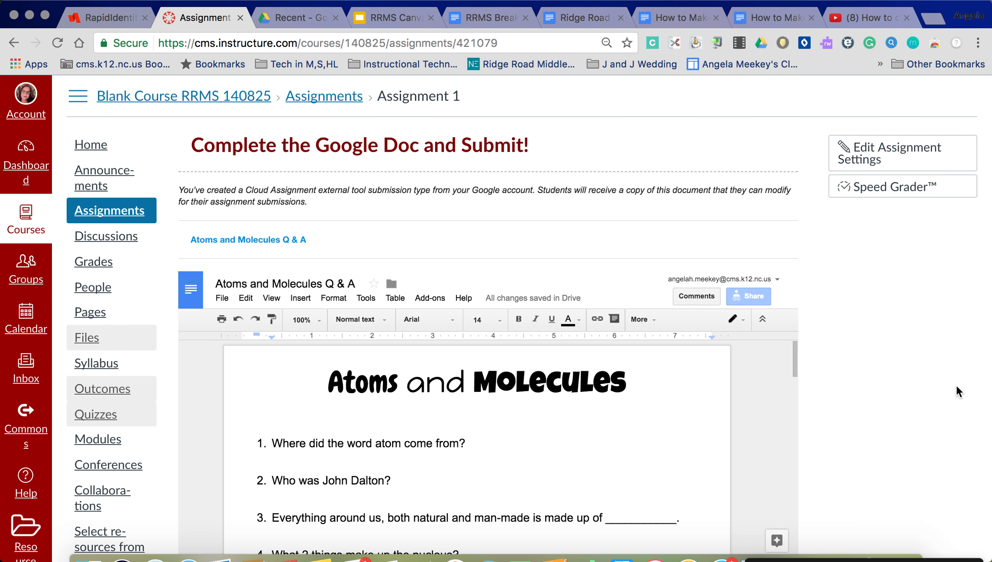
scroll(926, 403, down, 1)
scroll(926, 403, down, 3)
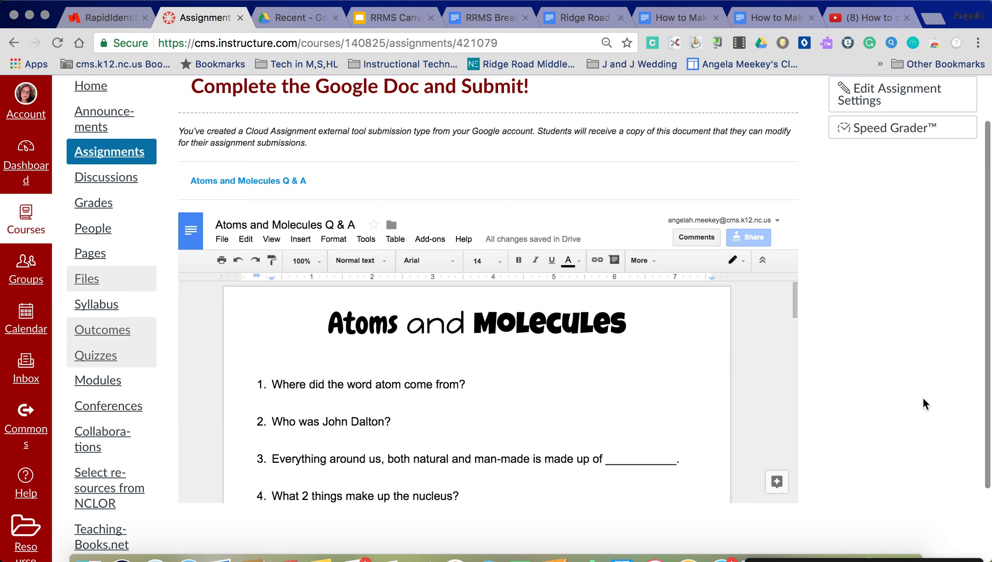
scroll(925, 404, down, 5)
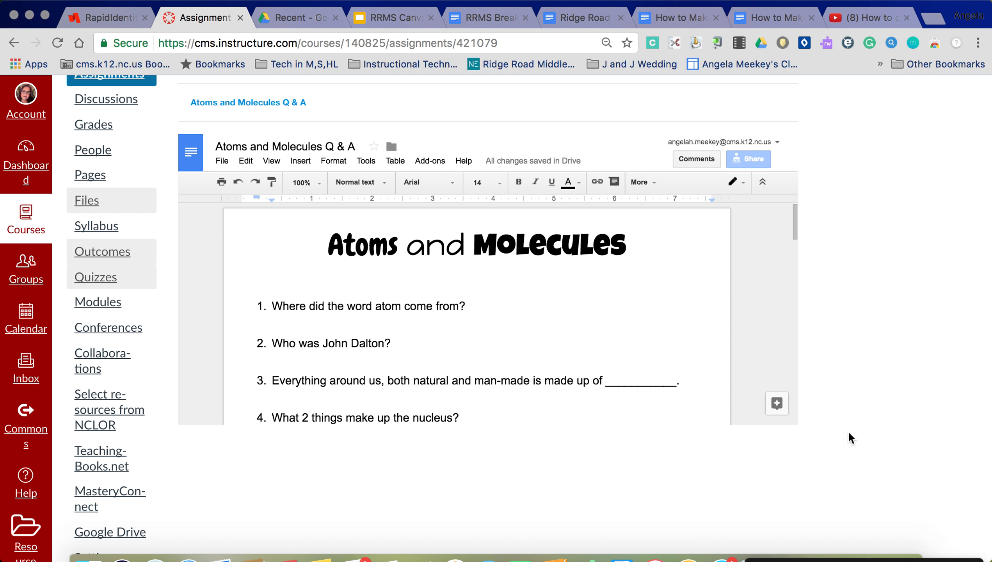